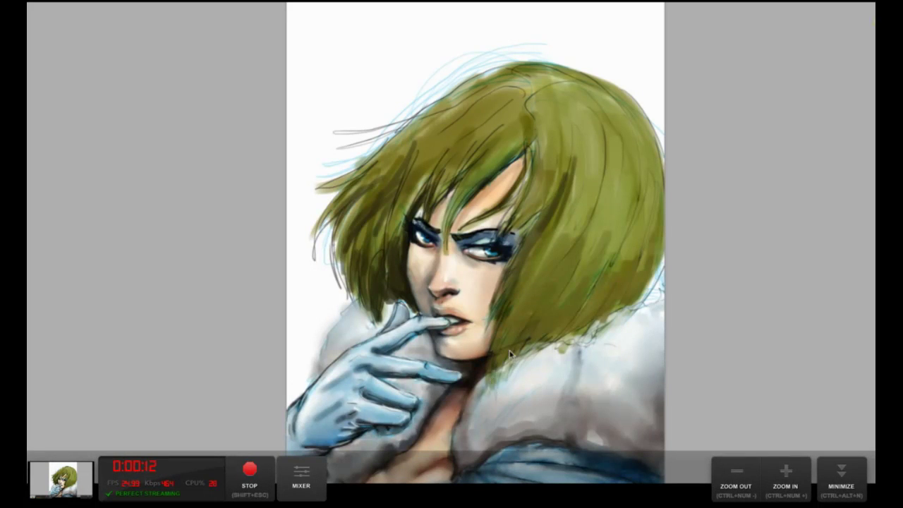
- Blend the olive midtones over the fringe and both sides of the bob, softening the sketch lines inside the hair
mouse_move(861, 437)
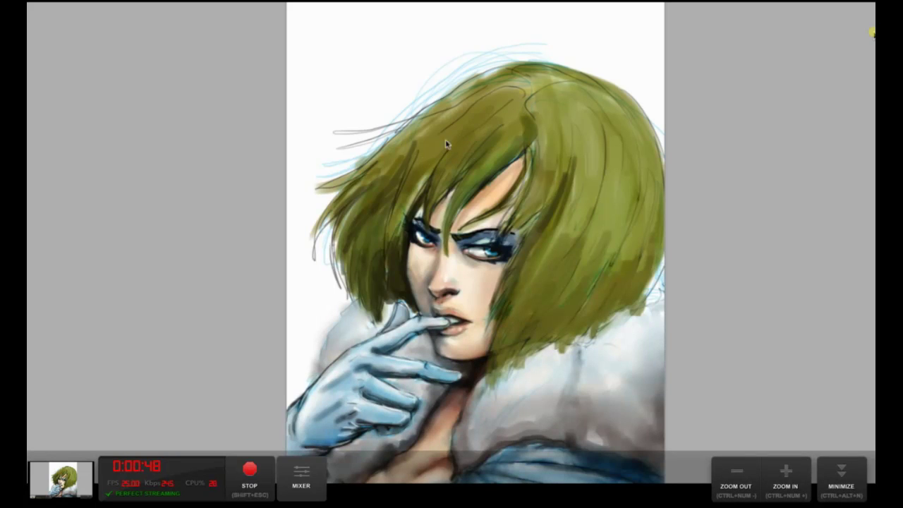
left_click_drag(394, 192, 403, 237)
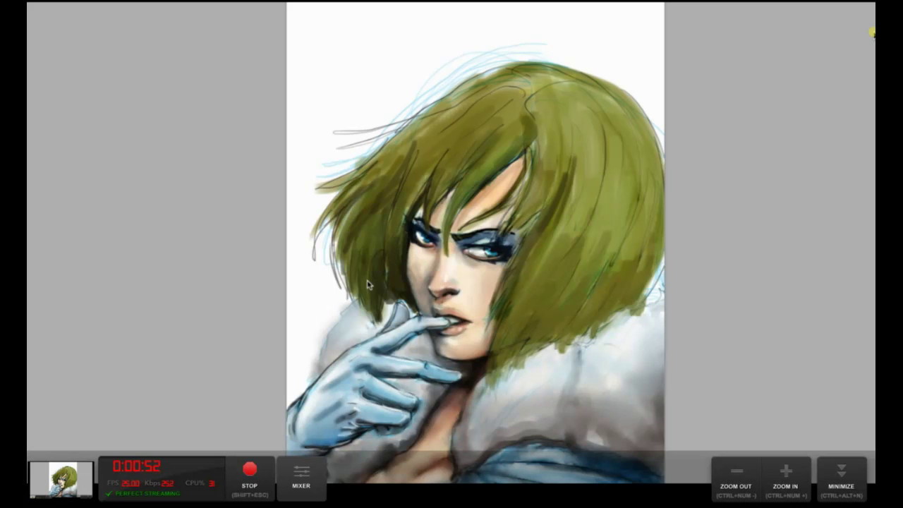
left_click_drag(533, 143, 520, 205)
mouse_move(530, 159)
left_mouse_down()
mouse_move(524, 187)
mouse_move(529, 178)
mouse_move(496, 210)
mouse_move(540, 168)
mouse_move(524, 194)
mouse_move(542, 152)
mouse_move(531, 186)
mouse_move(544, 129)
mouse_move(556, 138)
mouse_move(536, 161)
mouse_move(531, 151)
mouse_move(518, 189)
left_mouse_up()
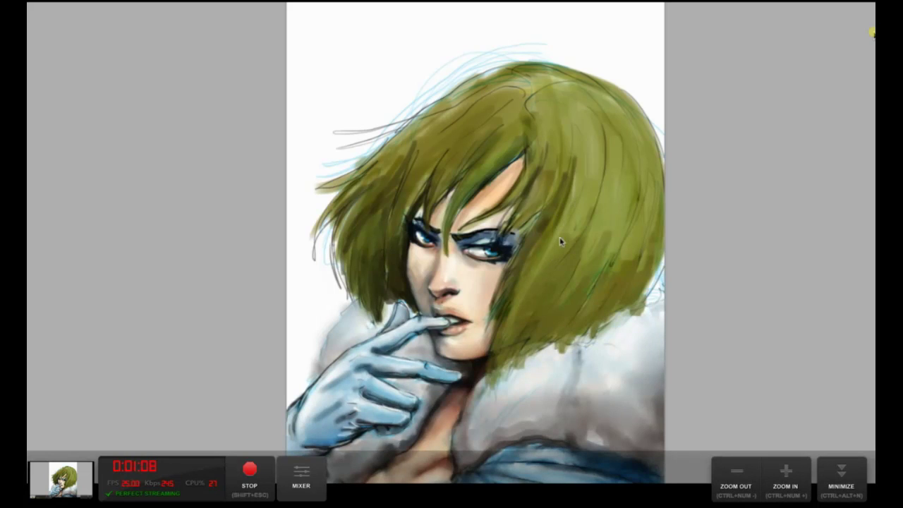
left_click_drag(540, 282, 544, 306)
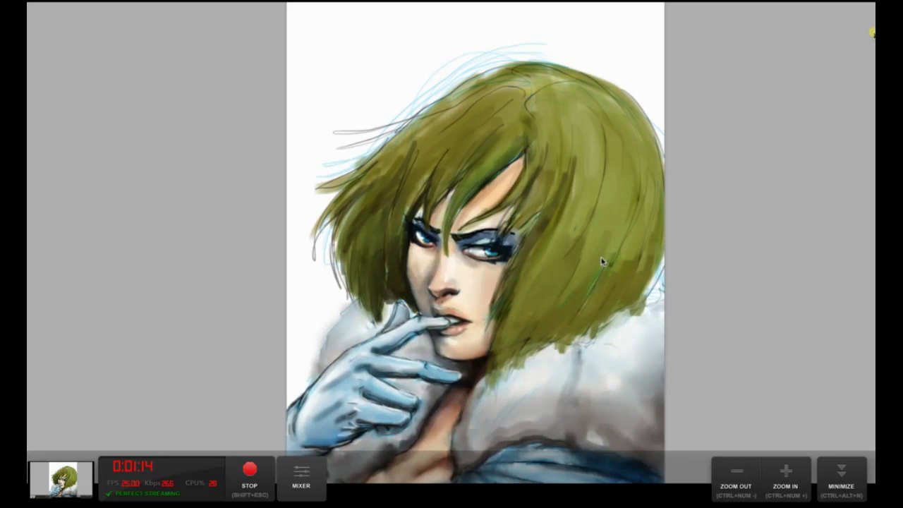
- Draw a dark parting line at the crown with short strand marks branching from it
left_click_drag(539, 42, 423, 85)
key("ctrl+z")
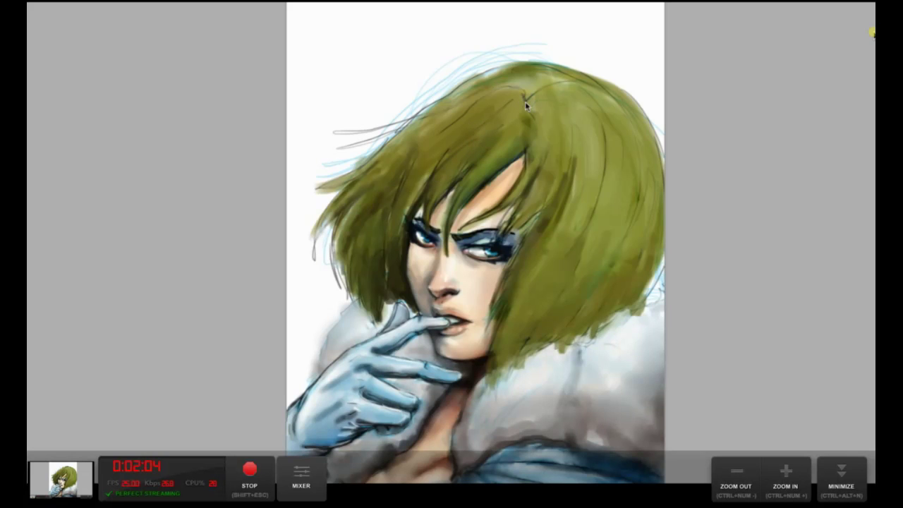
left_click_drag(525, 105, 531, 134)
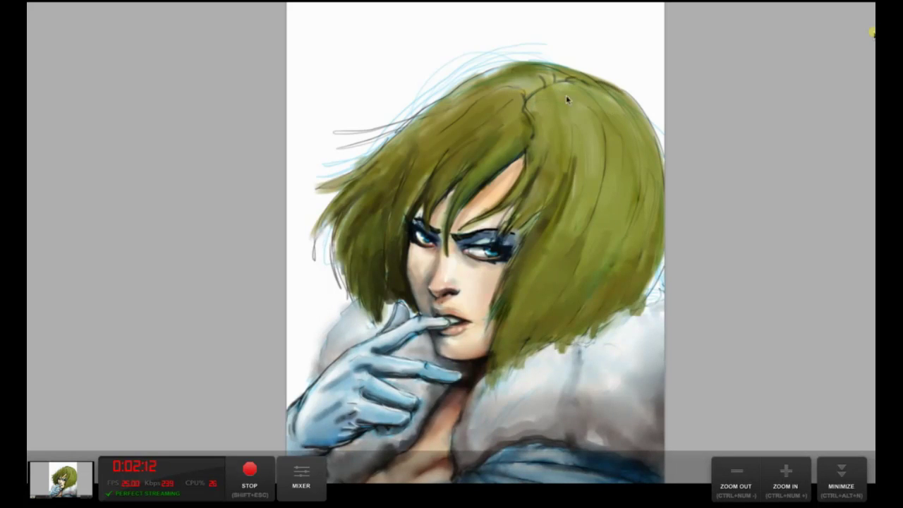
mouse_move(560, 84)
left_mouse_down()
mouse_move(575, 91)
mouse_move(566, 115)
mouse_move(550, 99)
left_mouse_up()
- Paint bright yellow-green highlight strands on the fringe and the windswept hair on the left of the face
mouse_move(506, 147)
left_mouse_down()
mouse_move(480, 171)
mouse_move(502, 148)
mouse_move(446, 230)
left_mouse_up()
mouse_move(498, 168)
left_mouse_down()
mouse_move(521, 136)
mouse_move(486, 163)
mouse_move(469, 152)
mouse_move(441, 197)
mouse_move(465, 150)
mouse_move(498, 129)
mouse_move(490, 146)
mouse_move(464, 147)
mouse_move(427, 225)
mouse_move(490, 169)
left_mouse_up()
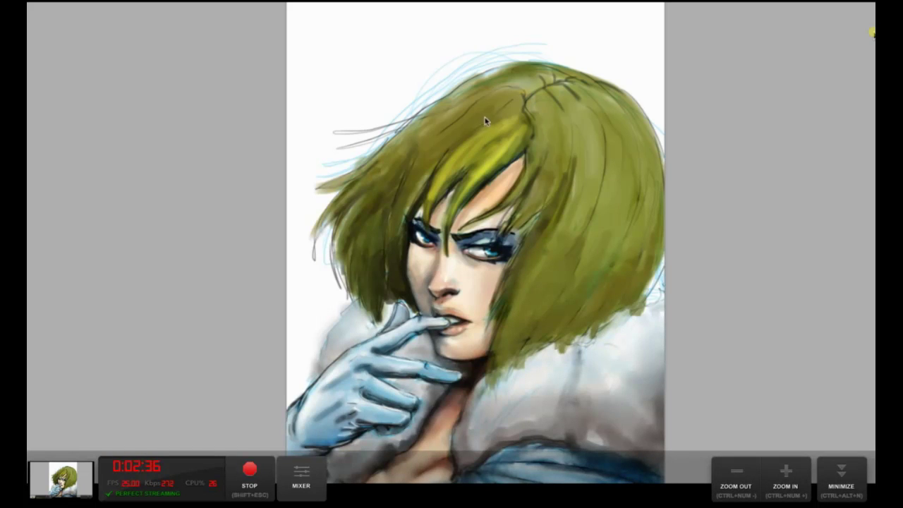
mouse_move(486, 125)
left_mouse_down()
mouse_move(435, 149)
mouse_move(400, 214)
mouse_move(442, 153)
mouse_move(399, 215)
mouse_move(440, 130)
mouse_move(413, 154)
mouse_move(396, 184)
mouse_move(399, 177)
mouse_move(364, 204)
mouse_move(343, 264)
mouse_move(346, 228)
mouse_move(342, 259)
mouse_move(380, 178)
mouse_move(333, 215)
mouse_move(382, 147)
left_mouse_up()
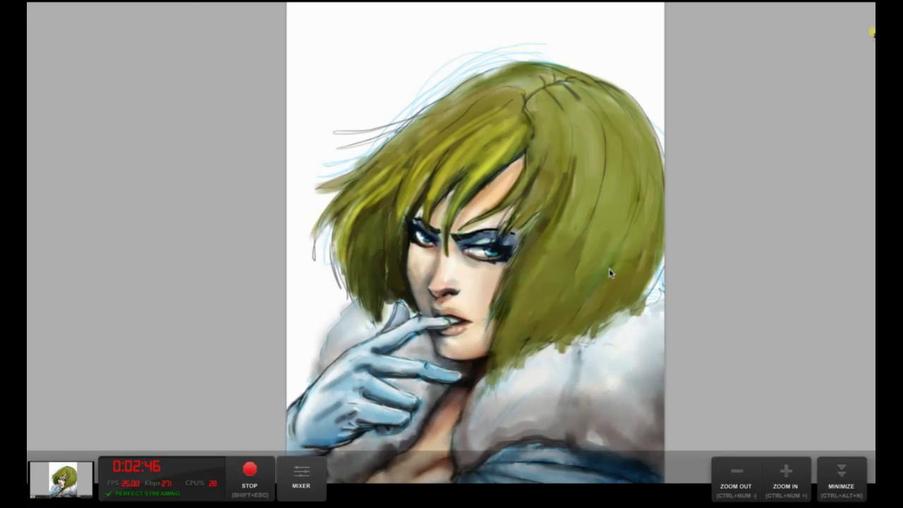
mouse_move(384, 178)
left_mouse_down()
mouse_move(332, 212)
mouse_move(409, 148)
mouse_move(334, 191)
mouse_move(422, 155)
left_mouse_up()
- Paint yellow-green highlights over the large hair mass on the right, from the parting down towards the lower edge
mouse_move(527, 186)
left_mouse_down()
mouse_move(499, 211)
mouse_move(538, 190)
mouse_move(520, 215)
mouse_move(552, 132)
mouse_move(550, 161)
mouse_move(561, 137)
mouse_move(556, 108)
left_mouse_up()
mouse_move(543, 142)
left_mouse_down()
mouse_move(575, 132)
mouse_move(590, 165)
mouse_move(602, 165)
mouse_move(590, 106)
mouse_move(628, 158)
mouse_move(623, 120)
mouse_move(637, 154)
mouse_move(641, 139)
mouse_move(663, 200)
mouse_move(610, 112)
mouse_move(614, 168)
mouse_move(597, 205)
mouse_move(611, 168)
mouse_move(633, 170)
mouse_move(563, 230)
mouse_move(582, 206)
mouse_move(561, 211)
mouse_move(573, 166)
mouse_move(520, 247)
mouse_move(516, 270)
mouse_move(558, 234)
left_mouse_up()
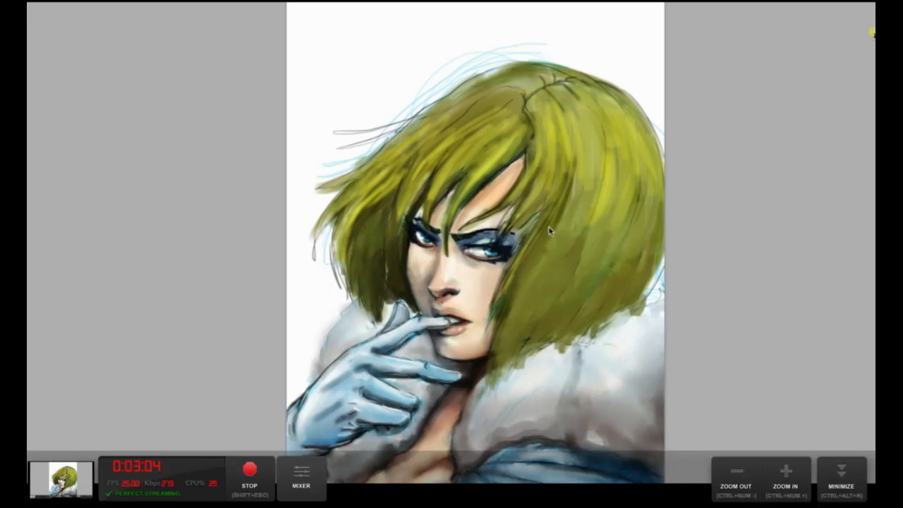
left_click_drag(536, 267, 515, 329)
mouse_move(540, 273)
left_mouse_down()
mouse_move(562, 253)
mouse_move(589, 156)
mouse_move(597, 242)
mouse_move(648, 182)
left_mouse_up()
mouse_move(597, 101)
left_mouse_down()
mouse_move(555, 86)
mouse_move(566, 99)
left_mouse_up()
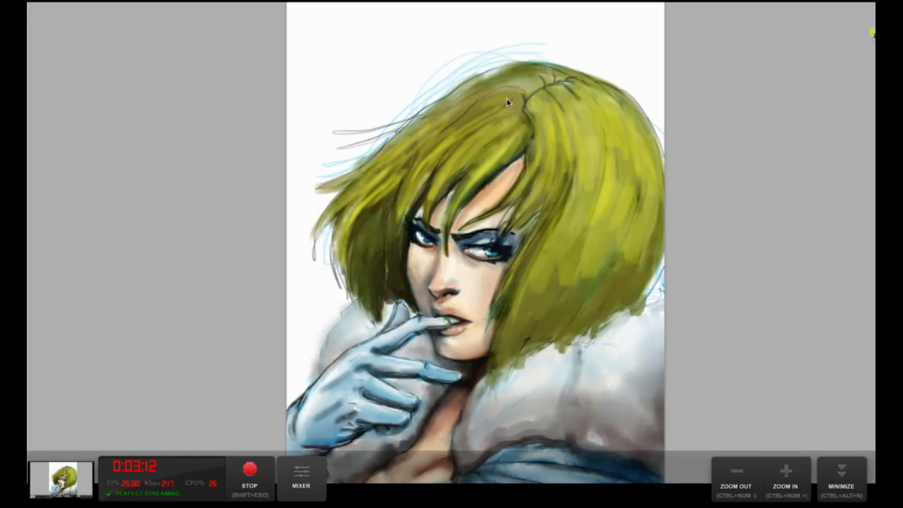
- Draw thin dark strands through the fringe and along the pointed outer tips on the left of the hair
left_click_drag(490, 101, 440, 158)
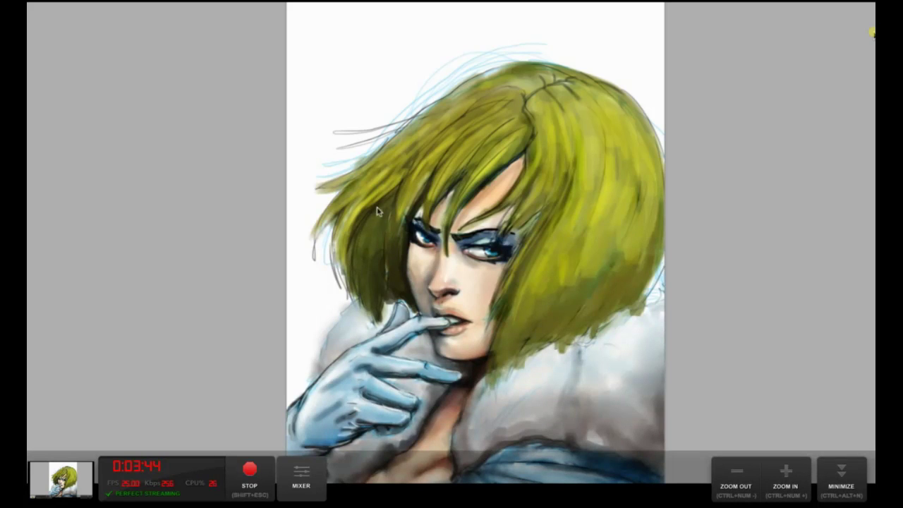
left_click_drag(349, 229, 344, 275)
left_click_drag(345, 206, 337, 267)
left_click_drag(326, 224, 315, 261)
mouse_move(342, 206)
left_mouse_down()
mouse_move(316, 243)
mouse_move(314, 265)
mouse_move(321, 240)
left_mouse_up()
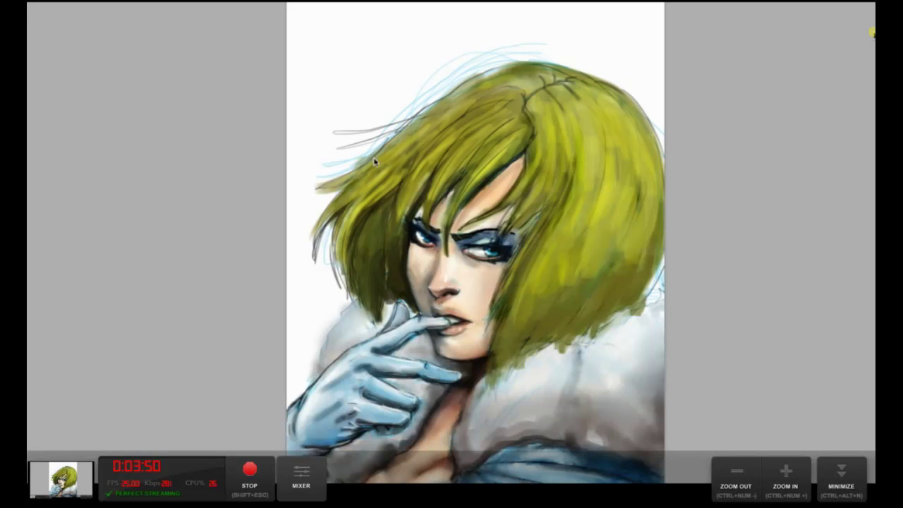
left_click_drag(374, 162, 319, 189)
- Define the hair beside the cheek and the ragged lower edge above the fur collar with fine strands
left_click_drag(550, 194, 524, 237)
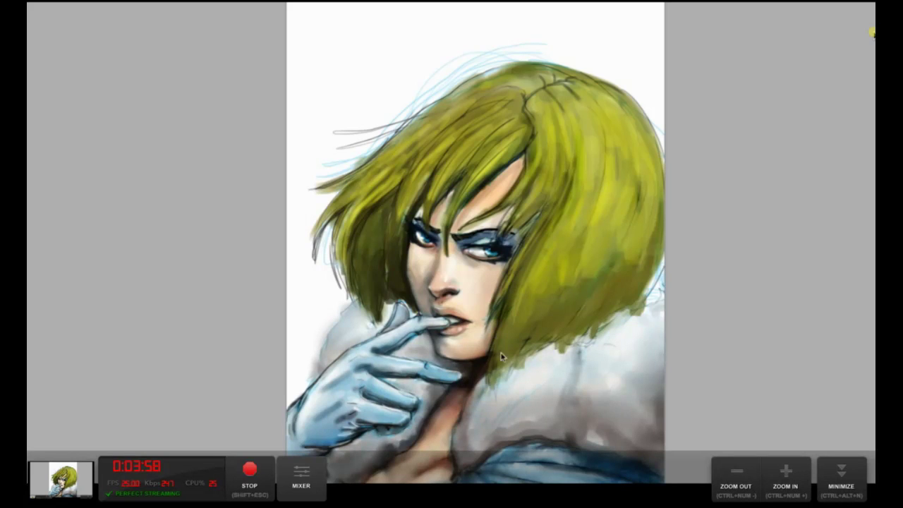
mouse_move(496, 379)
left_mouse_down()
mouse_move(522, 352)
mouse_move(513, 375)
mouse_move(541, 349)
mouse_move(639, 308)
mouse_move(662, 281)
left_mouse_up()
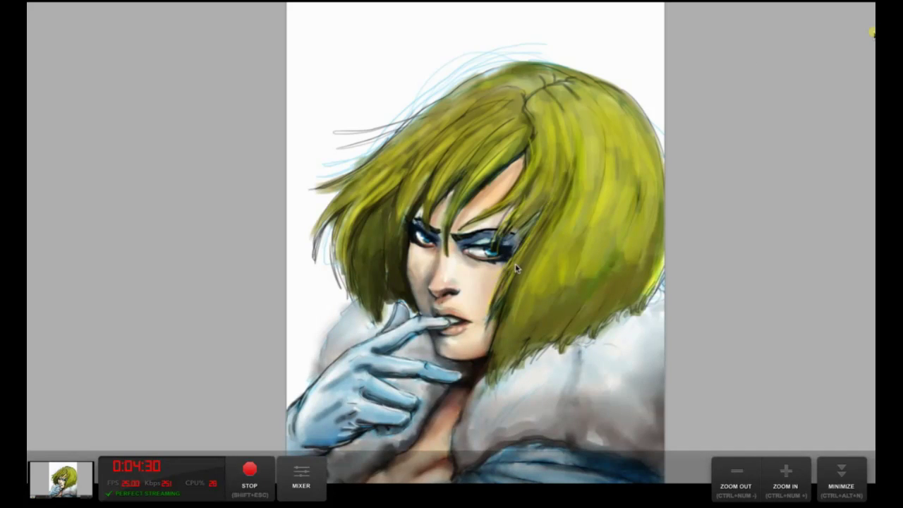
left_click_drag(528, 265, 494, 339)
left_click_drag(515, 286, 491, 375)
left_click_drag(518, 308, 500, 352)
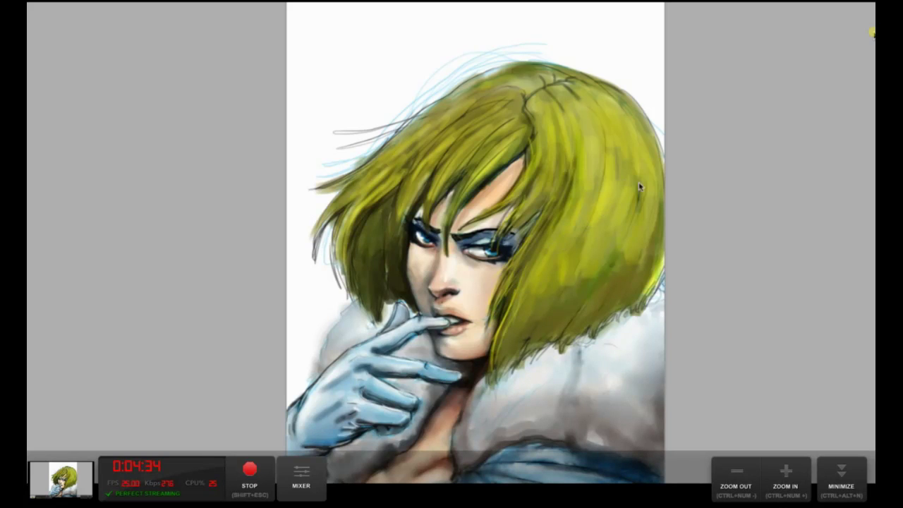
- Add bright yellow strands along the right outer edge of the hair
left_click_drag(663, 169, 654, 281)
mouse_move(666, 214)
left_mouse_down()
mouse_move(648, 164)
mouse_move(649, 200)
mouse_move(628, 223)
mouse_move(639, 166)
mouse_move(628, 192)
left_mouse_up()
left_click_drag(618, 153, 624, 147)
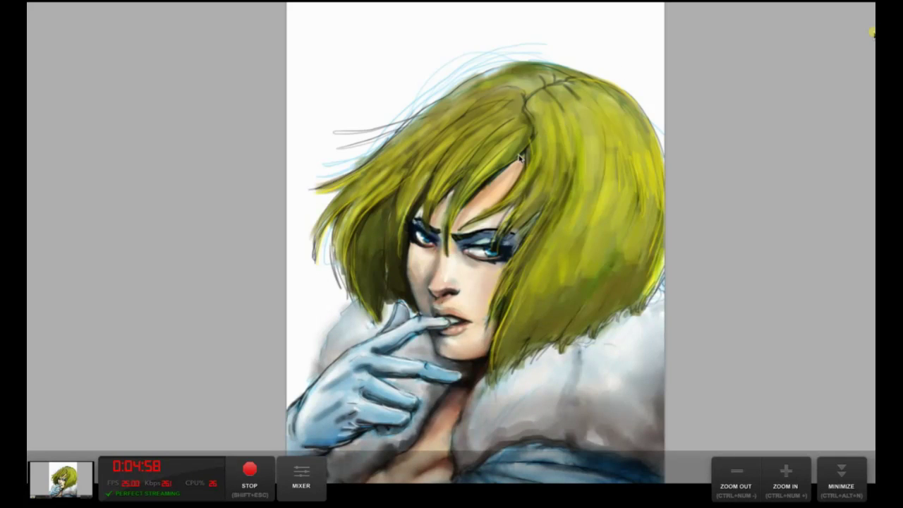
- Paint saturated yellow highlight bands across the fringe, the upper right hair and the lower right hair
mouse_move(506, 157)
left_mouse_down()
mouse_move(509, 131)
mouse_move(451, 151)
mouse_move(458, 124)
mouse_move(431, 165)
mouse_move(428, 133)
mouse_move(397, 144)
left_mouse_up()
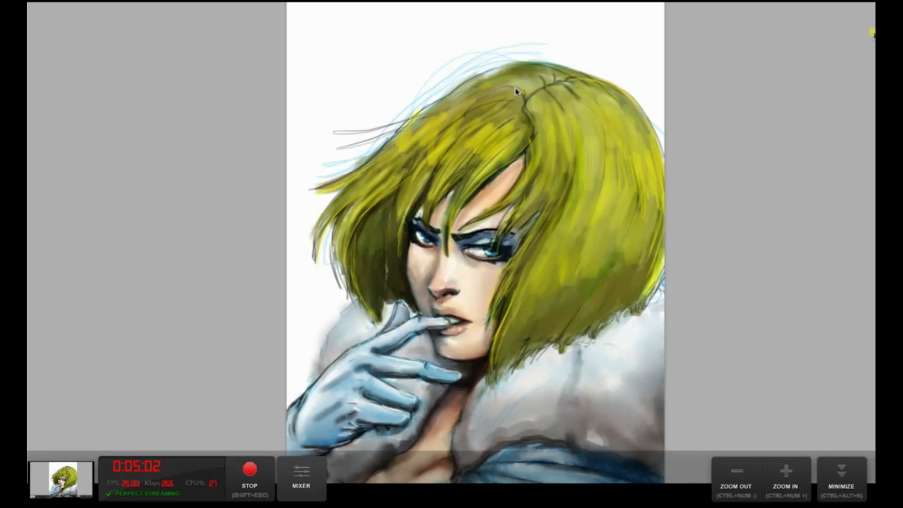
mouse_move(562, 157)
left_mouse_down()
mouse_move(575, 179)
mouse_move(648, 165)
mouse_move(658, 145)
left_mouse_up()
mouse_move(574, 197)
left_mouse_down()
mouse_move(569, 168)
mouse_move(667, 169)
left_mouse_up()
left_click_drag(557, 151, 503, 146)
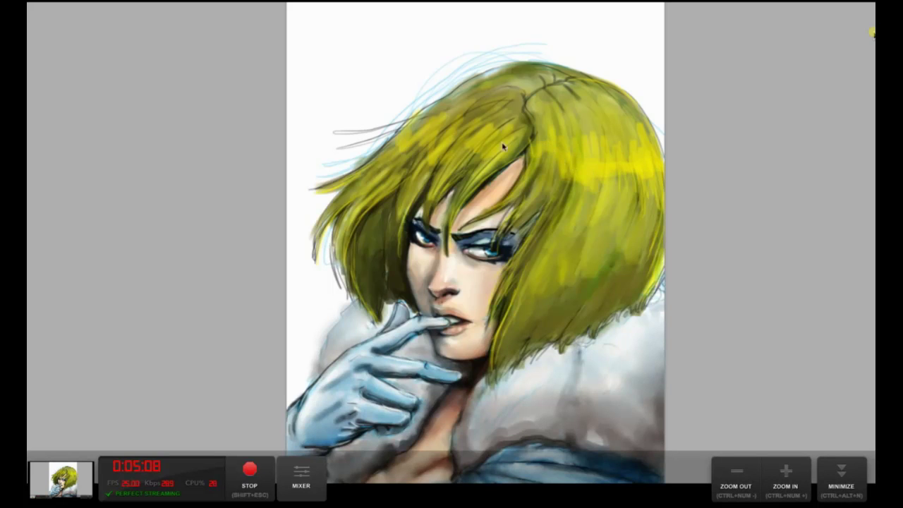
mouse_move(452, 115)
left_mouse_down()
mouse_move(423, 112)
mouse_move(480, 101)
mouse_move(383, 142)
mouse_move(430, 117)
left_mouse_up()
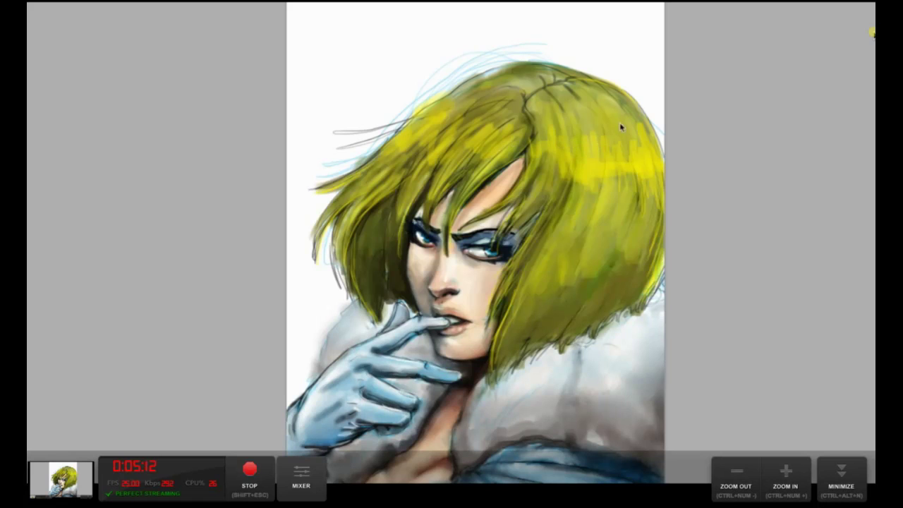
mouse_move(527, 270)
left_mouse_down()
mouse_move(584, 270)
mouse_move(590, 290)
mouse_move(611, 240)
mouse_move(616, 256)
mouse_move(648, 260)
left_mouse_up()
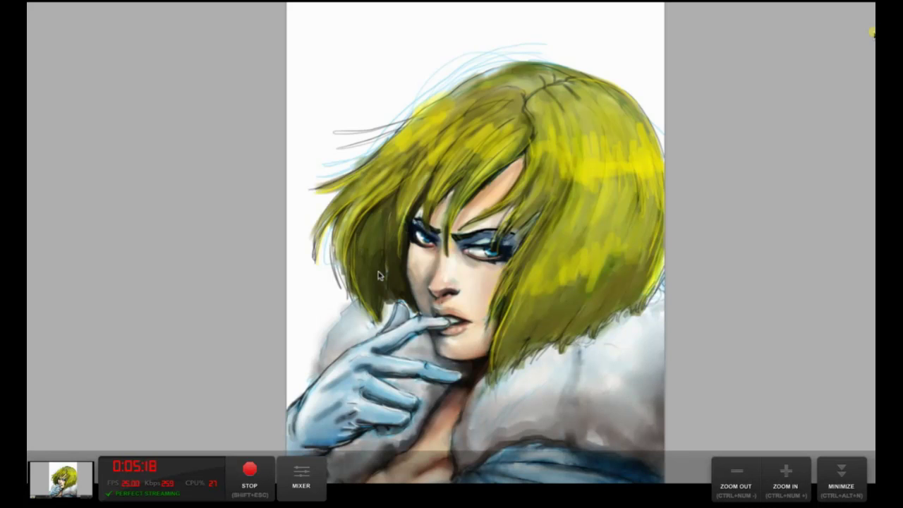
- Darken the shadowed hair and add fine dark strands over the highlights, and erase the loose sketch lines outside the hair's outline
mouse_move(368, 263)
left_mouse_down()
mouse_move(371, 279)
mouse_move(383, 284)
left_mouse_up()
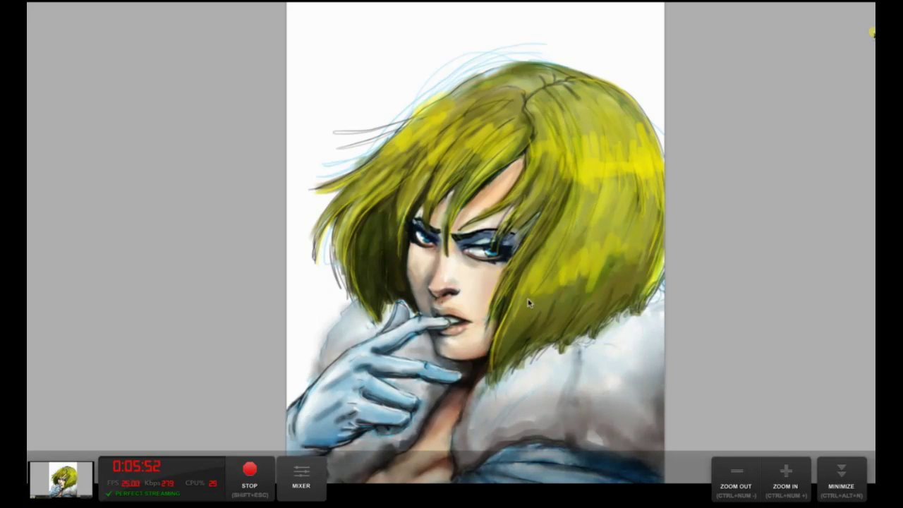
left_click_drag(596, 106, 599, 216)
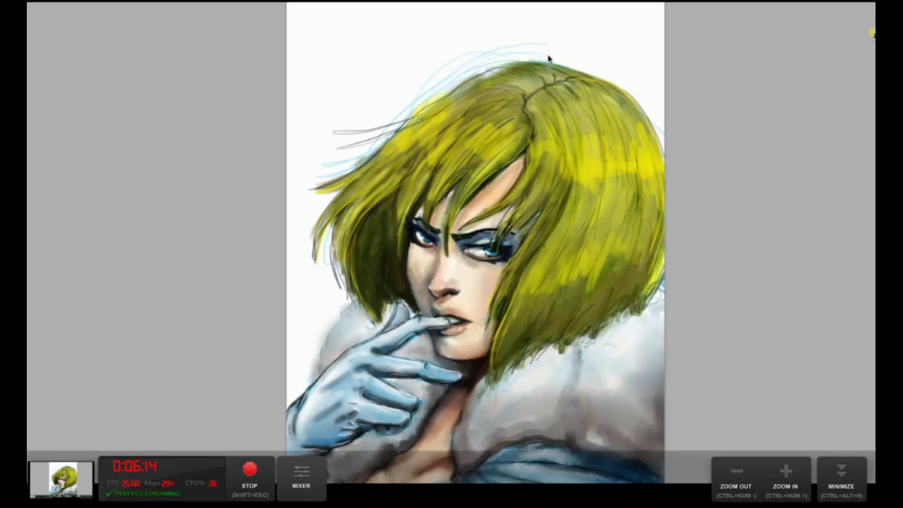
mouse_move(432, 91)
left_mouse_down()
mouse_move(511, 56)
mouse_move(455, 81)
mouse_move(368, 141)
mouse_move(392, 129)
mouse_move(391, 107)
mouse_move(413, 100)
mouse_move(373, 143)
mouse_move(310, 180)
mouse_move(338, 152)
mouse_move(322, 157)
mouse_move(385, 126)
left_mouse_up()
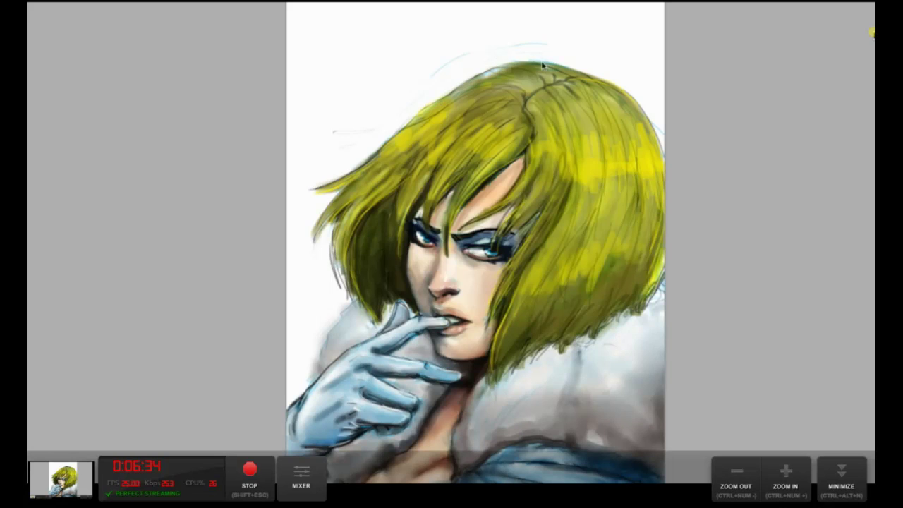
key("ctrl+z")
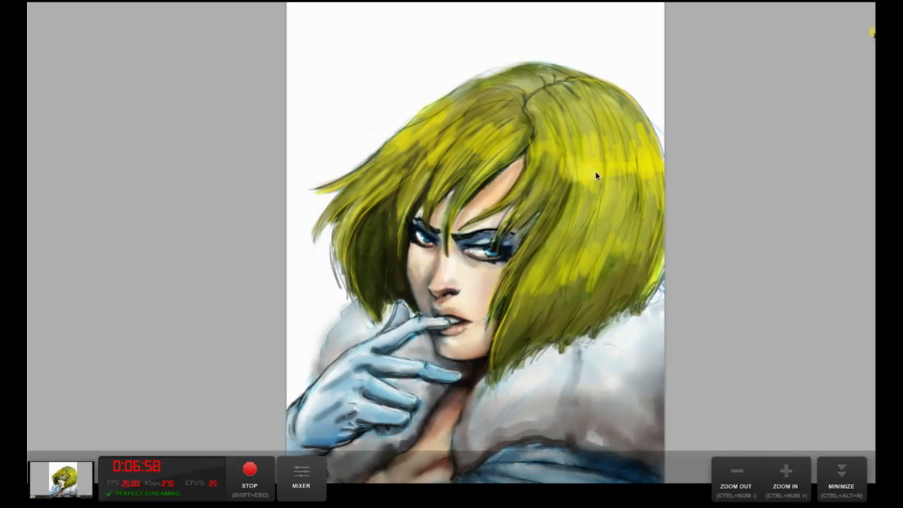
- Paint pale translucent highlights over the fringe, the crown, and the upper and lower bands of the right hair
mouse_move(595, 182)
left_mouse_down()
mouse_move(599, 160)
mouse_move(615, 178)
mouse_move(648, 149)
mouse_move(626, 169)
mouse_move(564, 164)
left_mouse_up()
mouse_move(511, 135)
left_mouse_down()
mouse_move(477, 130)
mouse_move(456, 141)
mouse_move(459, 109)
mouse_move(437, 131)
mouse_move(439, 109)
left_mouse_up()
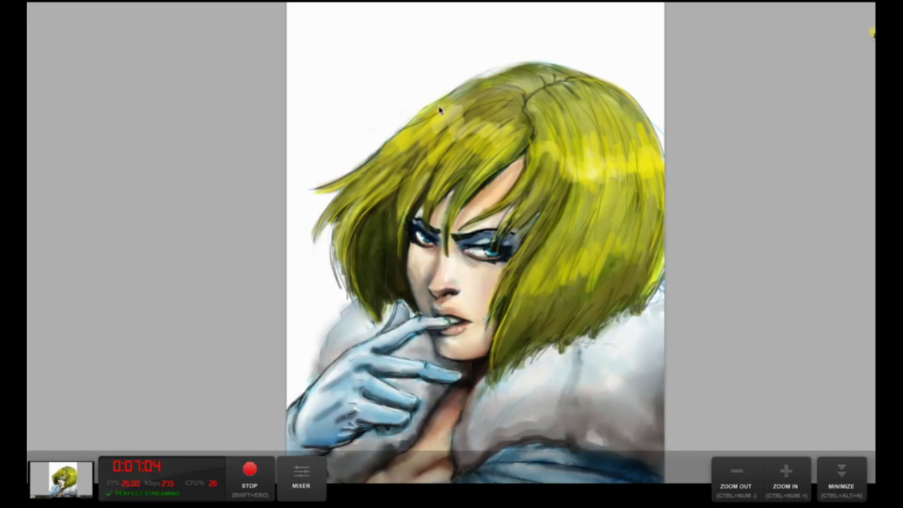
mouse_move(515, 74)
left_mouse_down()
mouse_move(499, 93)
mouse_move(538, 116)
mouse_move(610, 91)
mouse_move(597, 105)
mouse_move(549, 119)
mouse_move(507, 88)
left_mouse_up()
mouse_move(570, 119)
left_mouse_down()
mouse_move(614, 86)
mouse_move(610, 114)
left_mouse_up()
mouse_move(550, 297)
left_mouse_down()
mouse_move(534, 262)
mouse_move(563, 287)
mouse_move(605, 258)
mouse_move(644, 254)
left_mouse_up()
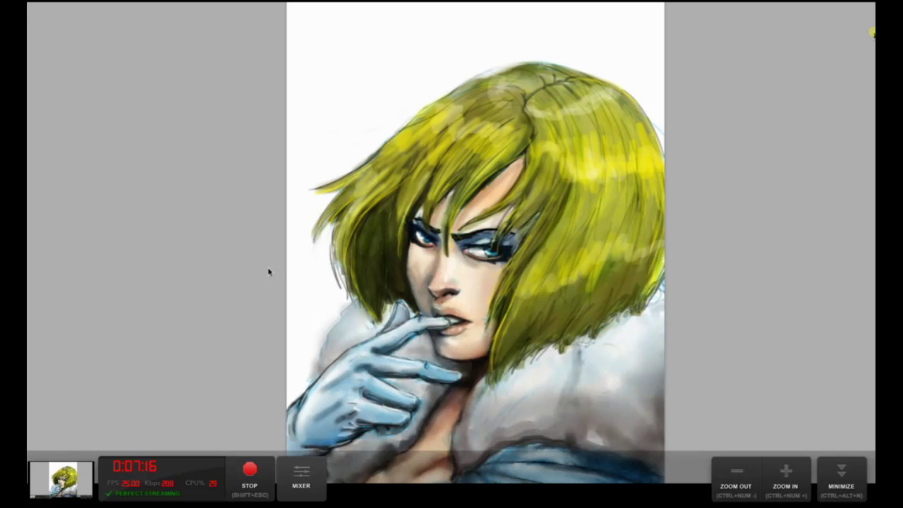
mouse_move(533, 299)
left_mouse_down()
mouse_move(603, 242)
mouse_move(569, 285)
mouse_move(518, 289)
left_mouse_up()
left_click_drag(574, 276, 537, 298)
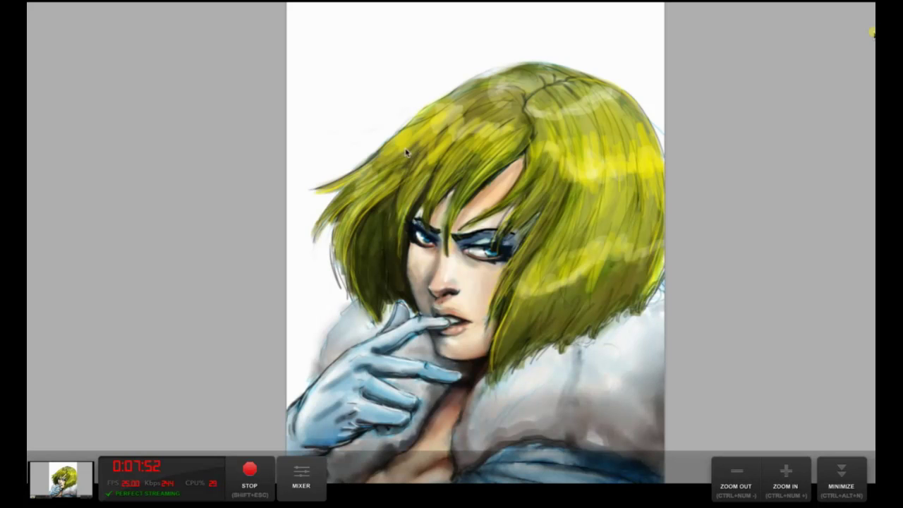
mouse_move(515, 298)
left_mouse_down()
mouse_move(495, 356)
mouse_move(529, 297)
mouse_move(552, 286)
left_mouse_up()
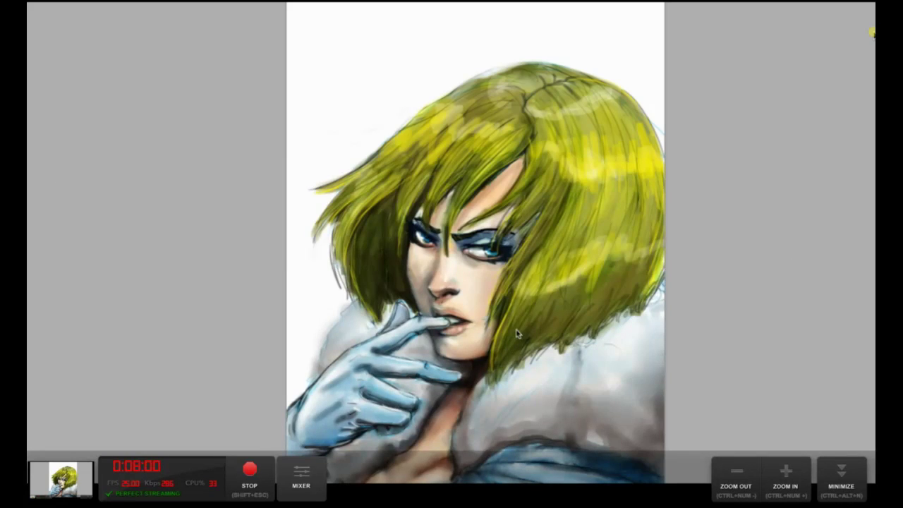
- Draw fine dark strands from the lower right edge of the hair up into the lower highlight band
left_click_drag(529, 332, 557, 279)
left_click_drag(522, 352, 561, 282)
left_click_drag(544, 339, 590, 271)
left_click_drag(564, 326, 587, 300)
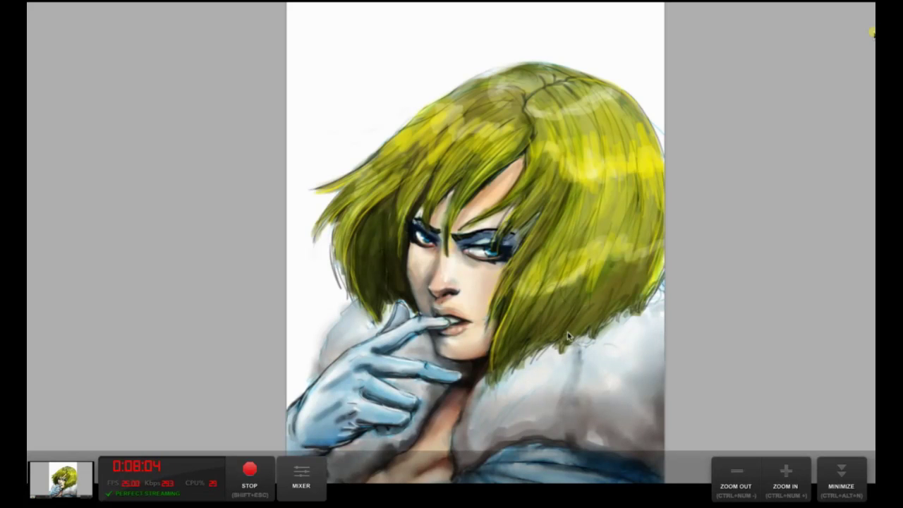
left_click_drag(562, 355, 593, 304)
mouse_move(586, 334)
left_mouse_down()
mouse_move(627, 277)
mouse_move(601, 320)
left_mouse_up()
left_click_drag(623, 293, 642, 248)
left_click_drag(627, 317, 644, 235)
- Add thin strand lines through the upper right hair and its bright highlight band
mouse_move(598, 184)
left_mouse_down()
mouse_move(593, 236)
mouse_move(625, 181)
mouse_move(585, 162)
mouse_move(518, 293)
mouse_move(558, 230)
left_mouse_up()
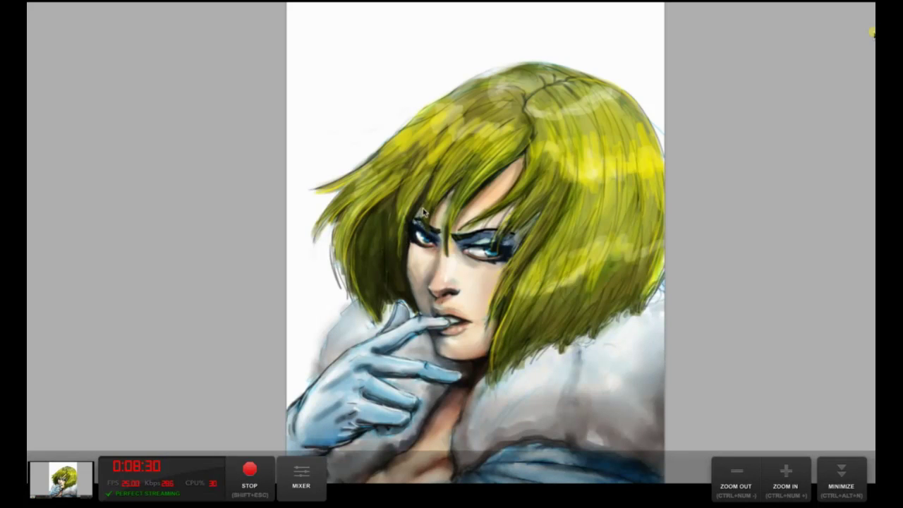
left_click(414, 249)
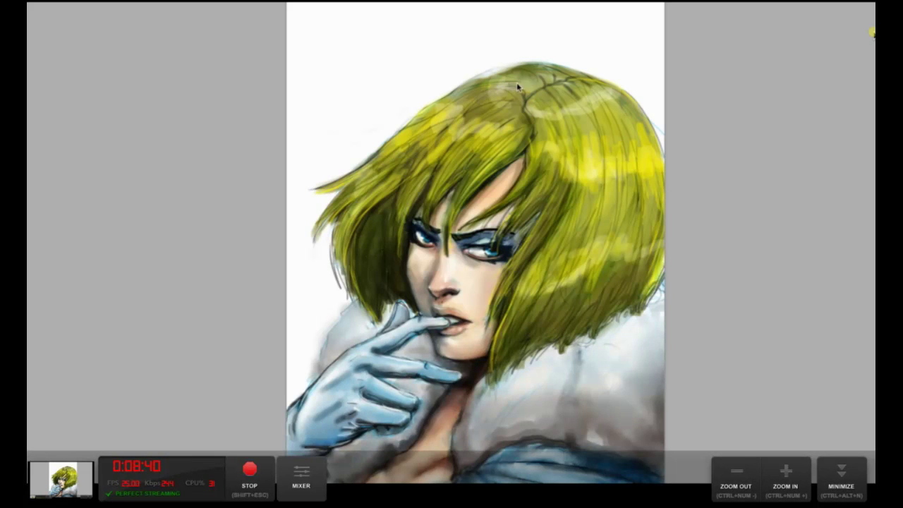
left_click_drag(565, 99, 569, 160)
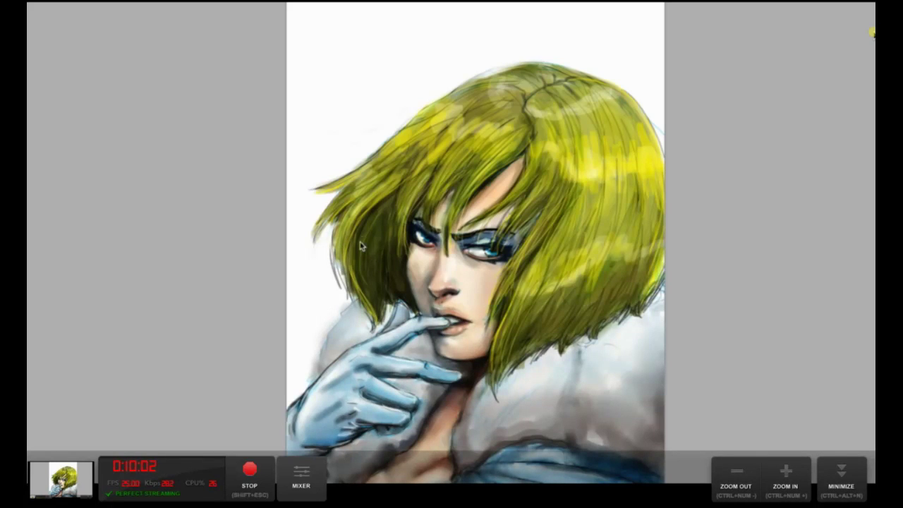
- Refine the loose strands along the left outer edge of the hair above the fur collar
left_click_drag(340, 246, 344, 310)
left_click_drag(340, 266, 343, 293)
left_click_drag(338, 251, 346, 285)
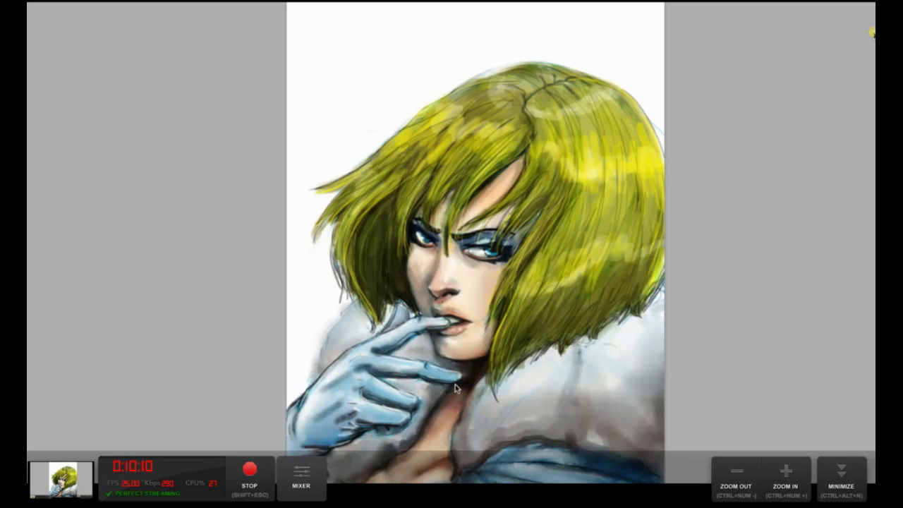
left_click_drag(340, 279, 343, 299)
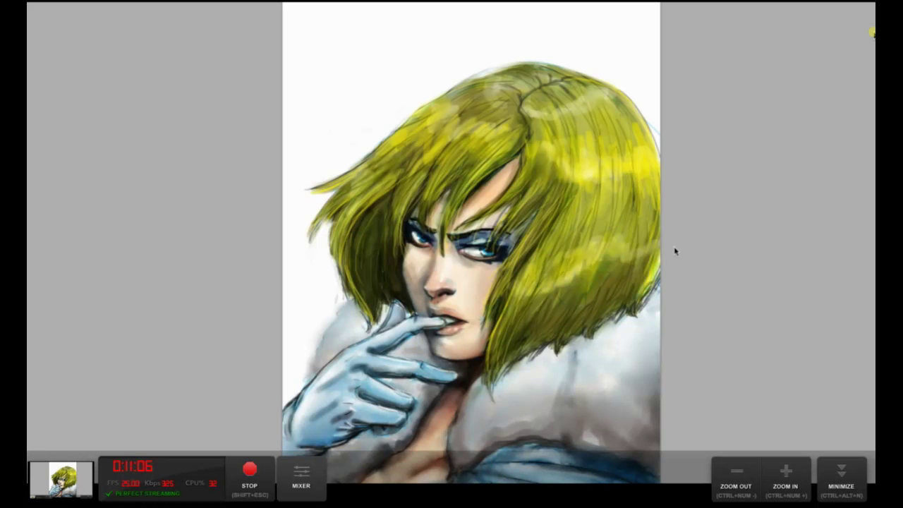
- Undo the last five brush strokes
key("ctrl+z")
key("ctrl+z")
key("ctrl+z")
key("ctrl+z")
key("ctrl+z")
key("ctrl+minus")
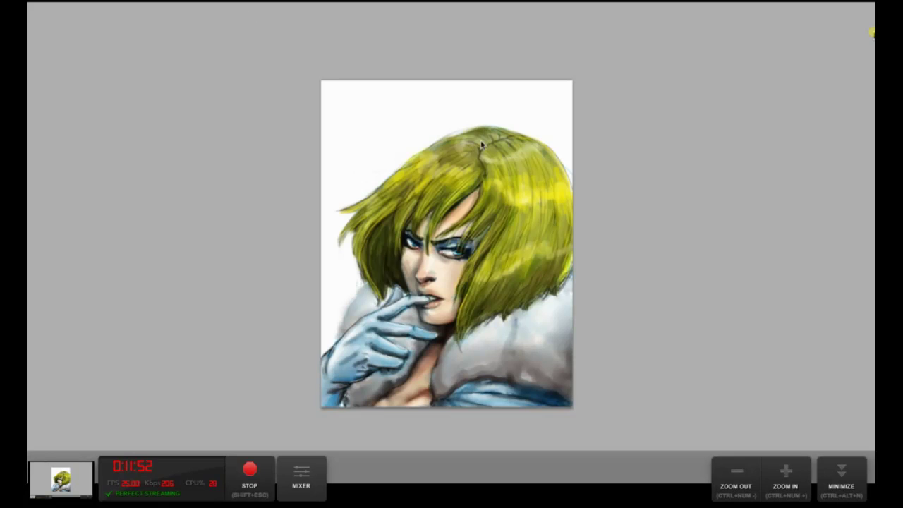
- Draw fine dark strands along the crown parting and through the left and right sides of the hair
mouse_move(479, 150)
left_mouse_down()
mouse_move(521, 137)
mouse_move(505, 156)
mouse_move(490, 156)
mouse_move(499, 164)
mouse_move(533, 146)
left_mouse_up()
mouse_move(446, 166)
left_mouse_down()
mouse_move(417, 176)
mouse_move(459, 202)
mouse_move(361, 236)
mouse_move(387, 215)
left_mouse_up()
mouse_move(519, 202)
left_mouse_down()
mouse_move(508, 209)
mouse_move(544, 191)
mouse_move(490, 279)
mouse_move(543, 244)
mouse_move(493, 254)
mouse_move(494, 295)
left_mouse_up()
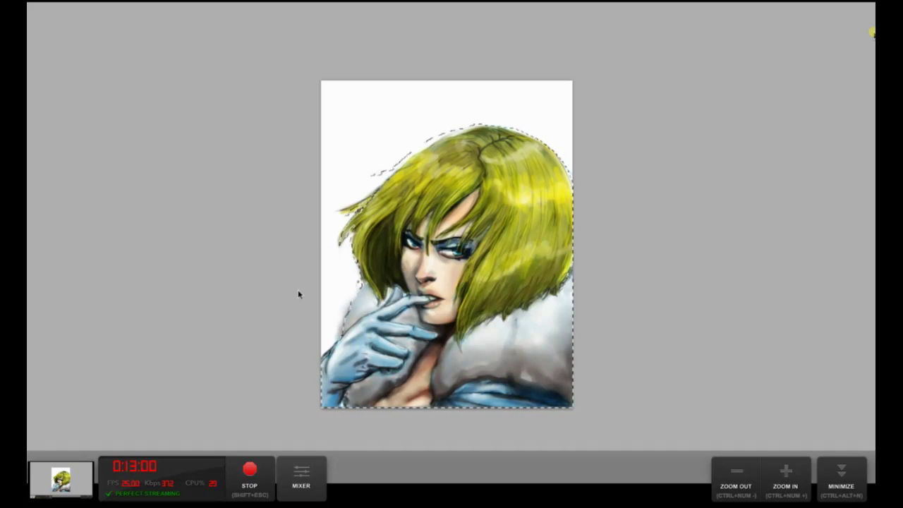
- Tighten the figure's selection along the upper left edge of the hair and invert it to the background
mouse_move(385, 177)
left_mouse_down()
mouse_move(429, 145)
mouse_move(419, 139)
mouse_move(365, 178)
left_mouse_up()
key("ctrl+z")
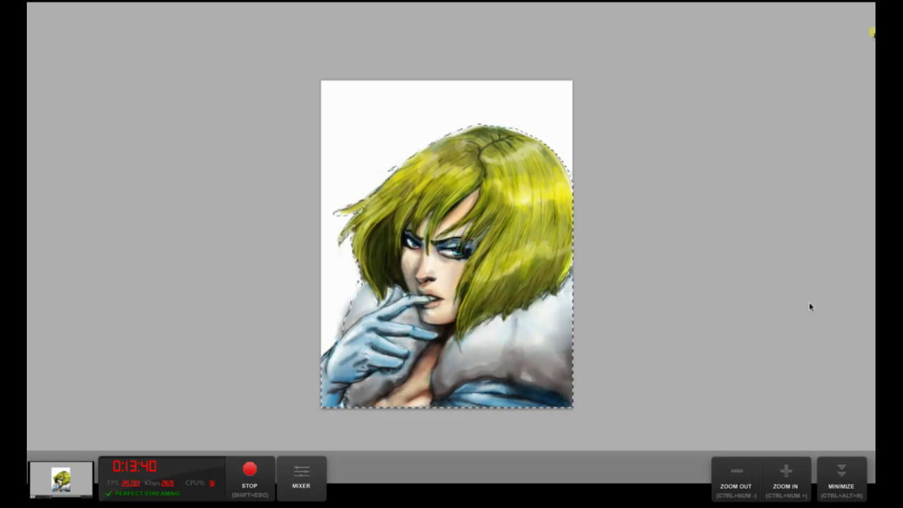
key("ctrl+shift+i")
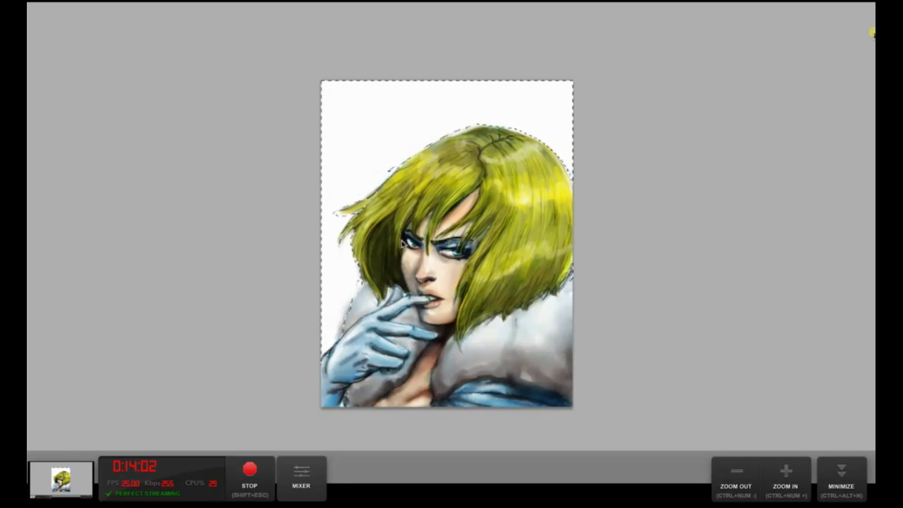
- Fill the selected background with broad muted and brighter purple strokes, then clear the selection
left_click_drag(350, 255, 337, 314)
mouse_move(342, 248)
left_mouse_down()
mouse_move(317, 252)
mouse_move(563, 142)
mouse_move(528, 81)
mouse_move(584, 93)
mouse_move(558, 137)
mouse_move(581, 190)
mouse_move(383, 151)
mouse_move(398, 94)
mouse_move(326, 113)
mouse_move(339, 211)
mouse_move(274, 388)
left_mouse_up()
mouse_move(436, 113)
left_mouse_down()
mouse_move(574, 94)
mouse_move(483, 76)
mouse_move(368, 107)
mouse_move(345, 144)
mouse_move(425, 88)
mouse_move(424, 121)
mouse_move(560, 130)
mouse_move(550, 164)
left_mouse_up()
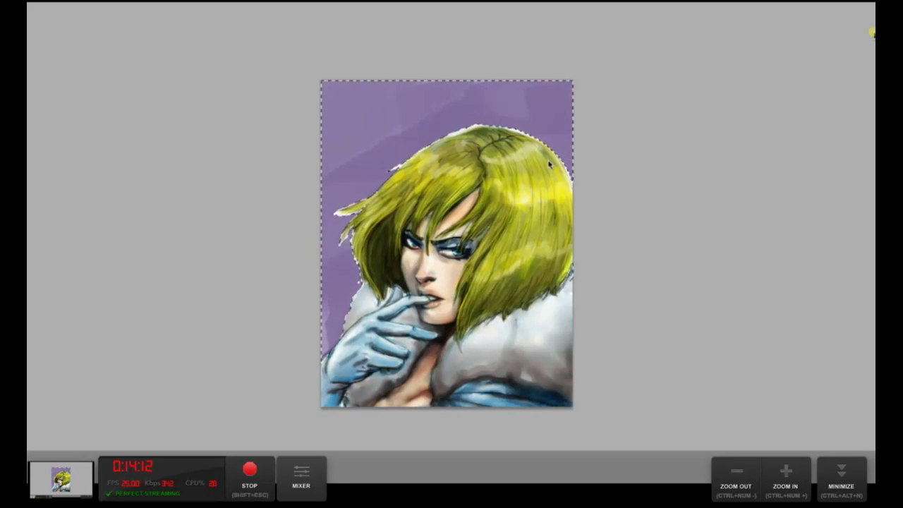
left_click_drag(343, 303, 308, 343)
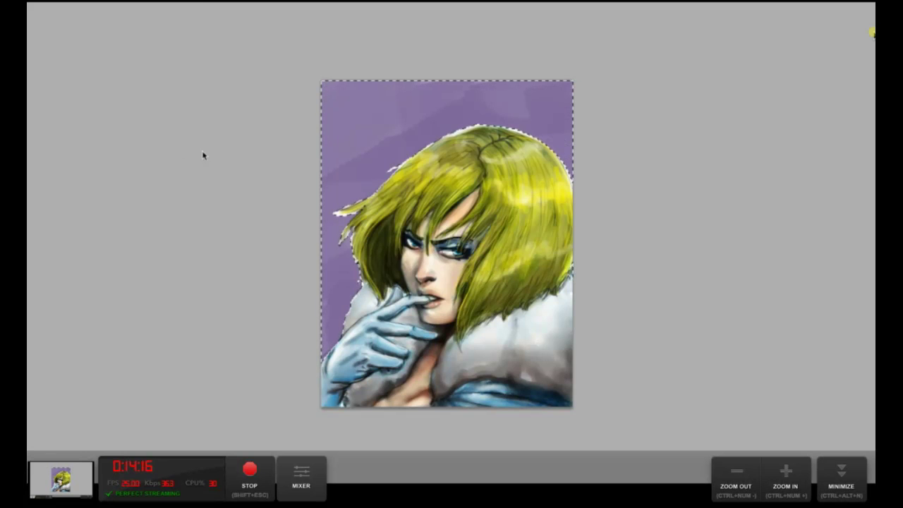
left_click_drag(391, 170, 439, 150)
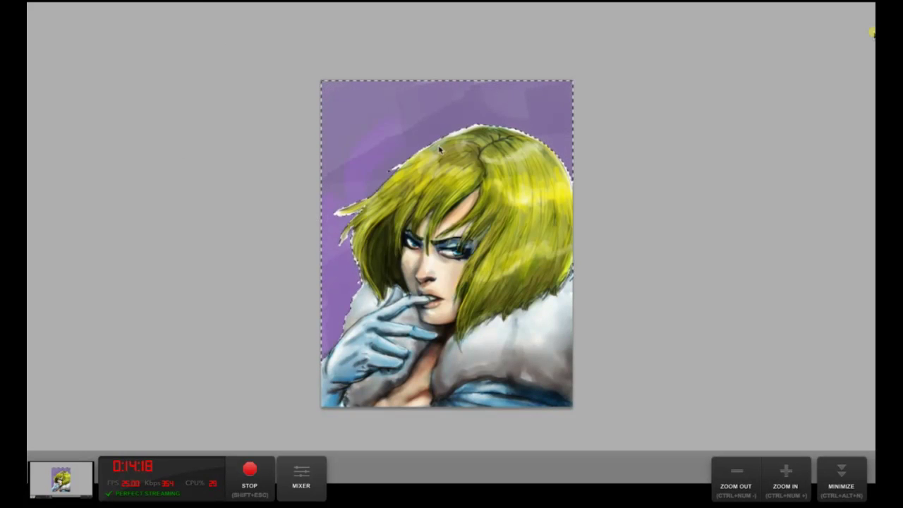
mouse_move(343, 196)
left_mouse_down()
mouse_move(414, 137)
mouse_move(575, 137)
mouse_move(585, 182)
mouse_move(517, 125)
mouse_move(353, 254)
mouse_move(317, 298)
mouse_move(350, 258)
mouse_move(372, 277)
left_mouse_up()
key("ctrl+d")
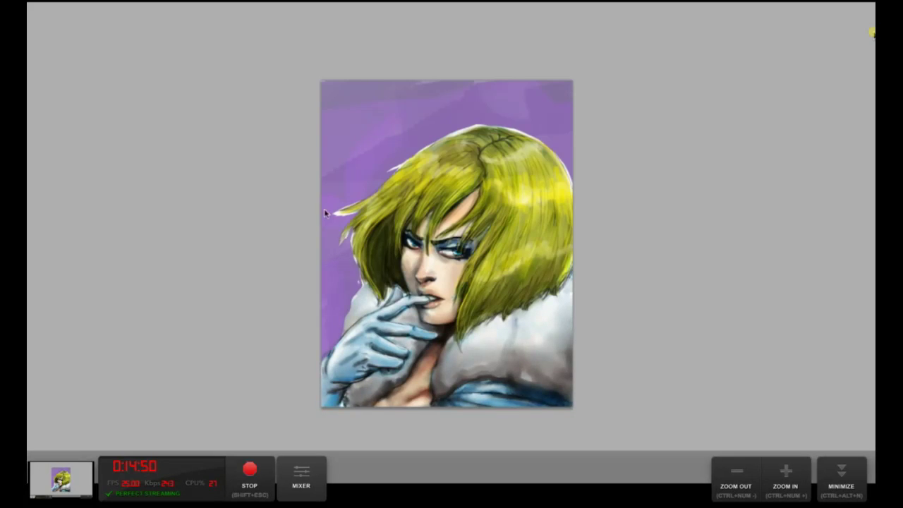
- Paint over the white fringe around the hair's outline and loose left tips with purple blended into the background
mouse_move(320, 218)
left_mouse_down()
mouse_move(355, 201)
mouse_move(335, 209)
mouse_move(365, 206)
left_mouse_up()
mouse_move(355, 201)
left_mouse_down()
mouse_move(333, 212)
mouse_move(350, 203)
left_mouse_up()
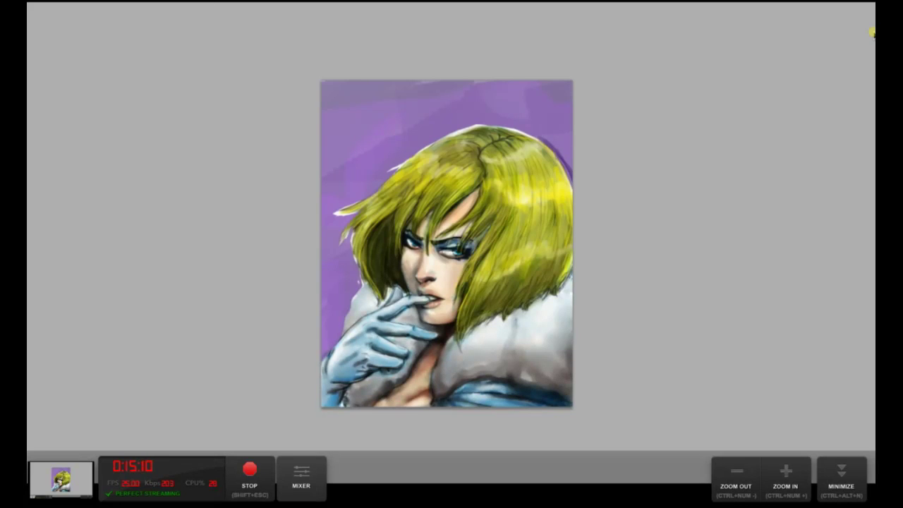
mouse_move(496, 124)
left_mouse_down()
mouse_move(540, 137)
mouse_move(500, 125)
mouse_move(528, 131)
mouse_move(518, 127)
mouse_move(557, 156)
left_mouse_up()
mouse_move(488, 127)
left_mouse_down()
mouse_move(448, 135)
mouse_move(484, 122)
mouse_move(511, 131)
mouse_move(431, 139)
mouse_move(412, 159)
mouse_move(471, 121)
mouse_move(379, 176)
left_mouse_up()
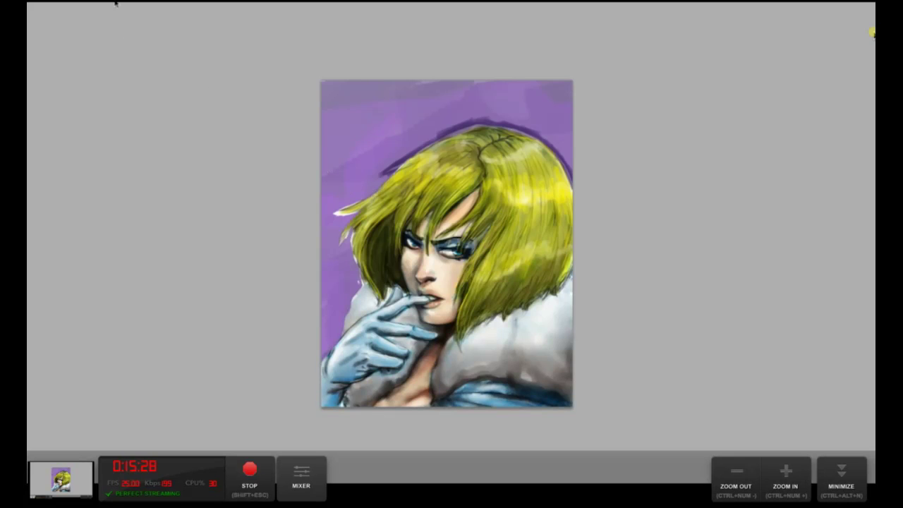
key("ctrl+z")
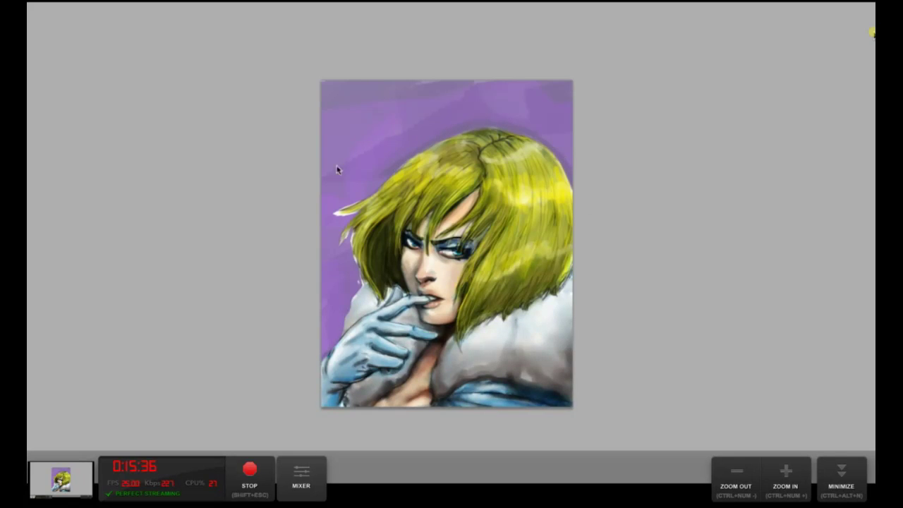
mouse_move(352, 200)
left_mouse_down()
mouse_move(330, 217)
mouse_move(351, 235)
left_mouse_up()
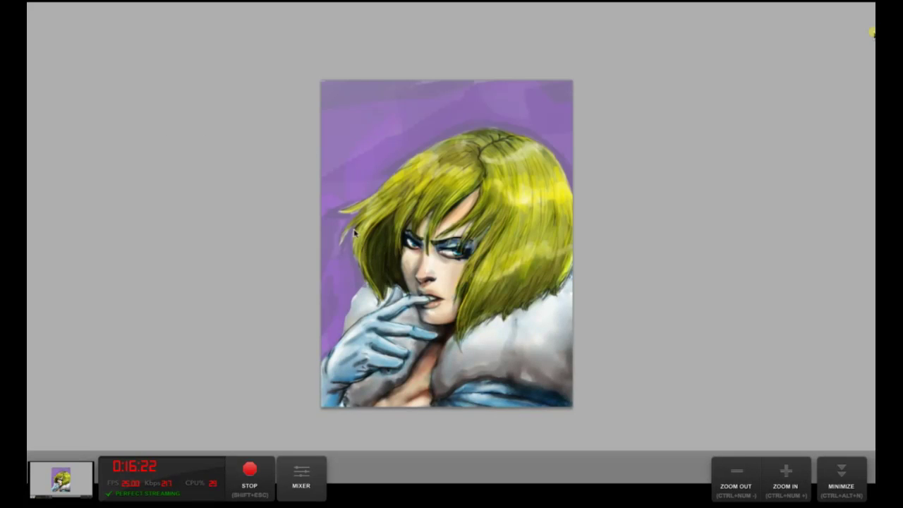
- Restore the figure's selection, tighten it along the hair, and shift the inverted background area to magenta
key("ctrl+shift+d")
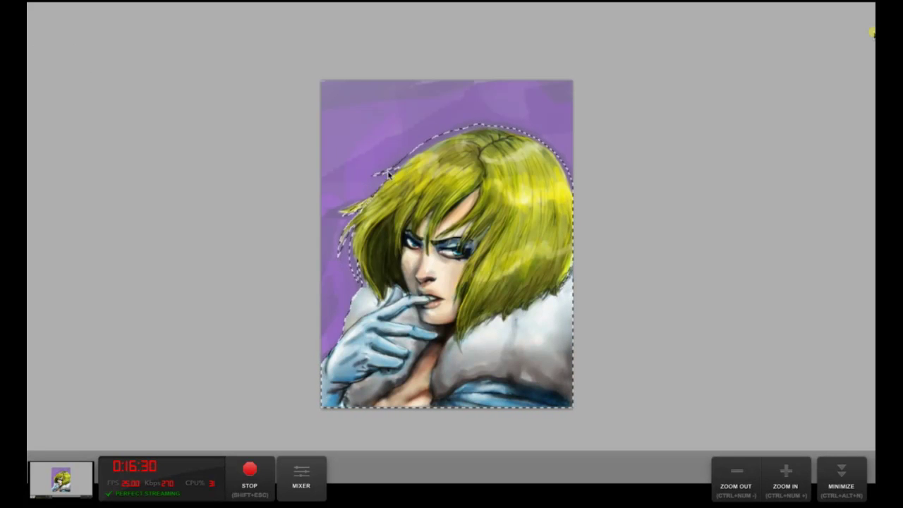
mouse_move(447, 139)
left_mouse_down()
mouse_move(494, 112)
mouse_move(546, 130)
mouse_move(451, 121)
mouse_move(397, 143)
mouse_move(414, 144)
left_mouse_up()
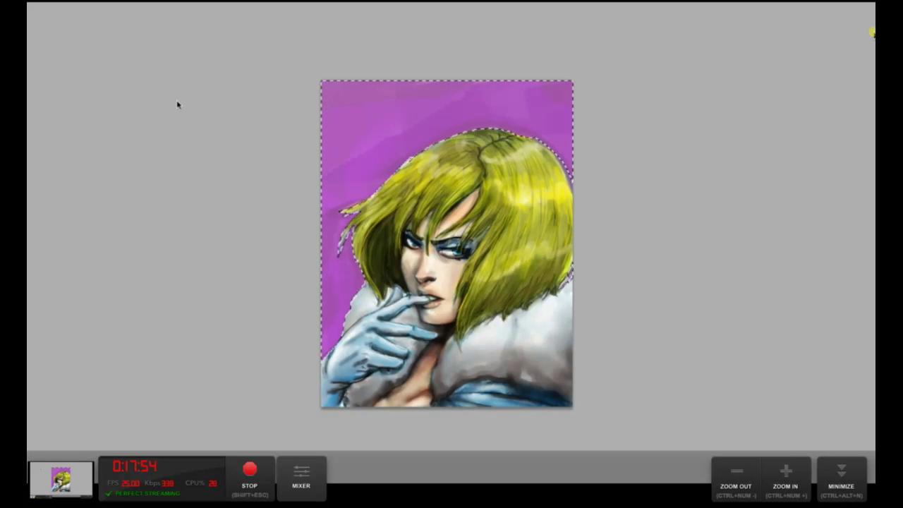
left_click(406, 284)
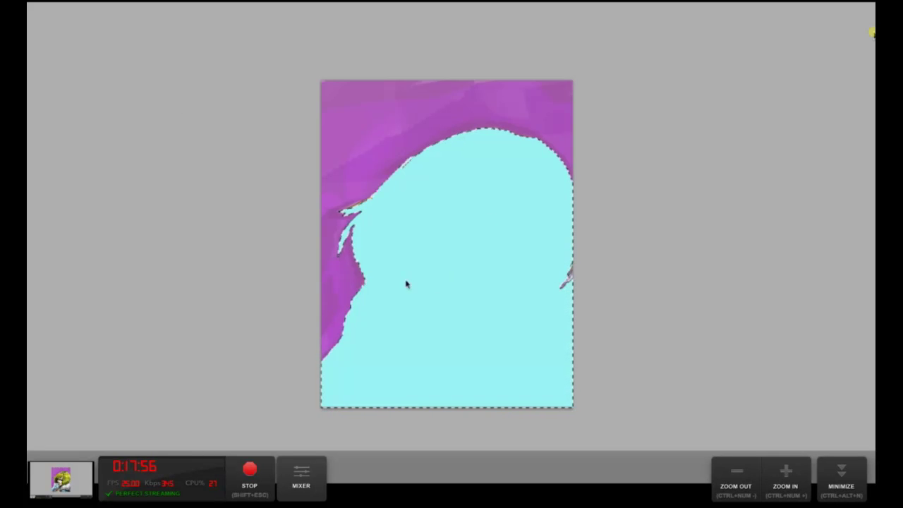
key("ctrl+z")
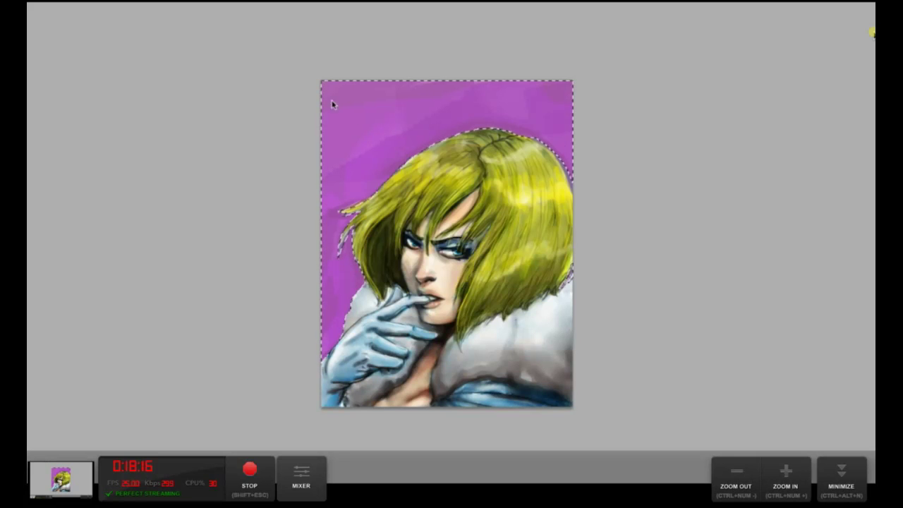
- Paint the background with deep purple strokes, a dark maroon corner, and a broad patch of pale blue window light
mouse_move(332, 289)
left_mouse_down()
mouse_move(354, 305)
mouse_move(327, 268)
mouse_move(366, 213)
mouse_move(343, 210)
mouse_move(383, 166)
mouse_move(402, 163)
mouse_move(342, 216)
mouse_move(332, 288)
mouse_move(320, 300)
mouse_move(337, 324)
mouse_move(585, 204)
left_mouse_up()
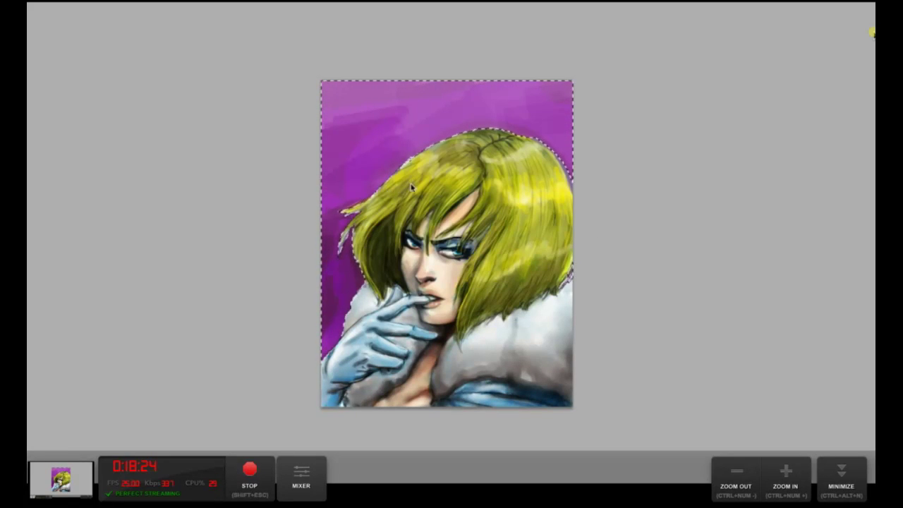
mouse_move(409, 191)
left_mouse_down()
mouse_move(411, 137)
mouse_move(377, 187)
mouse_move(425, 147)
mouse_move(443, 159)
mouse_move(496, 121)
mouse_move(522, 143)
mouse_move(357, 193)
mouse_move(396, 245)
mouse_move(351, 221)
mouse_move(335, 195)
mouse_move(358, 249)
mouse_move(343, 270)
mouse_move(466, 209)
mouse_move(507, 146)
mouse_move(514, 152)
mouse_move(480, 139)
mouse_move(419, 148)
mouse_move(434, 128)
mouse_move(449, 142)
mouse_move(408, 159)
mouse_move(377, 104)
mouse_move(432, 134)
mouse_move(484, 133)
mouse_move(454, 121)
mouse_move(326, 118)
mouse_move(375, 100)
mouse_move(397, 128)
mouse_move(346, 145)
mouse_move(346, 117)
mouse_move(419, 100)
mouse_move(326, 162)
mouse_move(321, 227)
mouse_move(450, 93)
mouse_move(527, 71)
mouse_move(563, 144)
mouse_move(516, 101)
mouse_move(563, 119)
mouse_move(585, 144)
mouse_move(366, 180)
mouse_move(350, 219)
mouse_move(398, 183)
mouse_move(390, 167)
mouse_move(441, 120)
mouse_move(467, 73)
mouse_move(381, 119)
mouse_move(408, 115)
mouse_move(394, 105)
mouse_move(510, 127)
mouse_move(461, 136)
mouse_move(381, 122)
mouse_move(364, 157)
mouse_move(402, 134)
mouse_move(346, 198)
mouse_move(324, 330)
mouse_move(424, 162)
mouse_move(496, 105)
mouse_move(575, 137)
mouse_move(393, 127)
mouse_move(543, 150)
mouse_move(388, 176)
mouse_move(339, 218)
mouse_move(376, 185)
mouse_move(339, 310)
mouse_move(500, 81)
mouse_move(460, 125)
mouse_move(555, 101)
mouse_move(585, 117)
mouse_move(384, 238)
mouse_move(337, 332)
mouse_move(346, 302)
mouse_move(339, 321)
mouse_move(332, 261)
mouse_move(326, 283)
mouse_move(321, 255)
mouse_move(331, 311)
mouse_move(340, 268)
mouse_move(329, 318)
mouse_move(337, 326)
mouse_move(330, 338)
mouse_move(308, 343)
left_mouse_up()
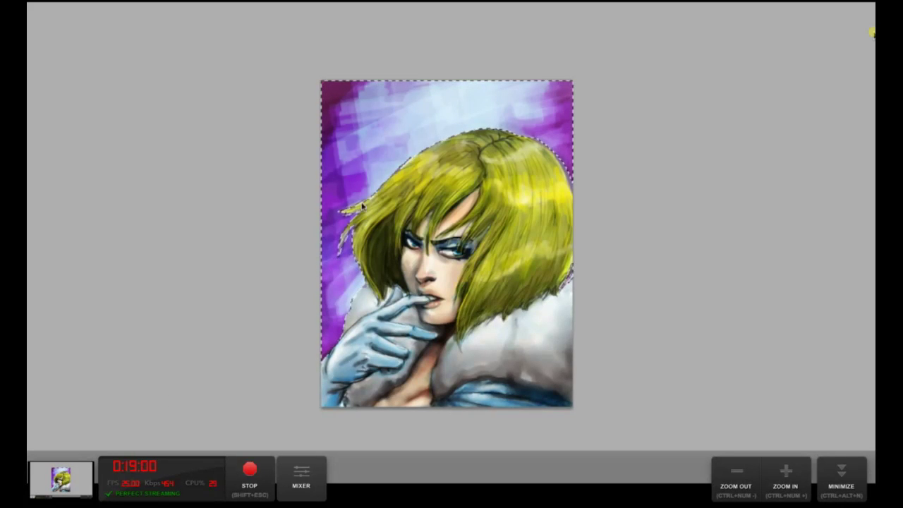
left_click_drag(330, 129, 329, 198)
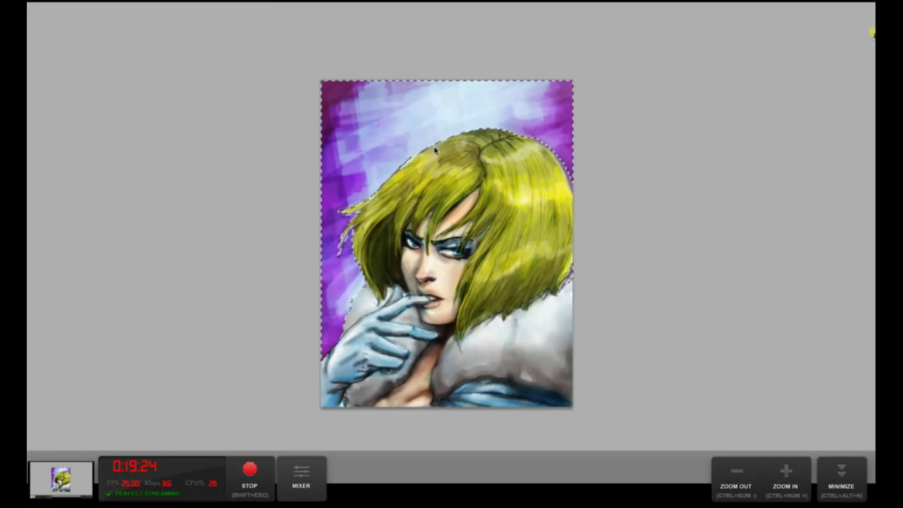
- Paint a dark window frame behind the head with a horizontal crossbar, a central bar and two vertical side posts
mouse_move(361, 90)
left_mouse_down()
mouse_move(384, 180)
mouse_move(359, 94)
mouse_move(387, 175)
mouse_move(376, 148)
mouse_move(388, 173)
left_mouse_up()
left_click_drag(392, 141, 374, 127)
mouse_move(439, 132)
left_mouse_down()
mouse_move(445, 89)
mouse_move(446, 140)
left_mouse_up()
left_click_drag(366, 128, 533, 120)
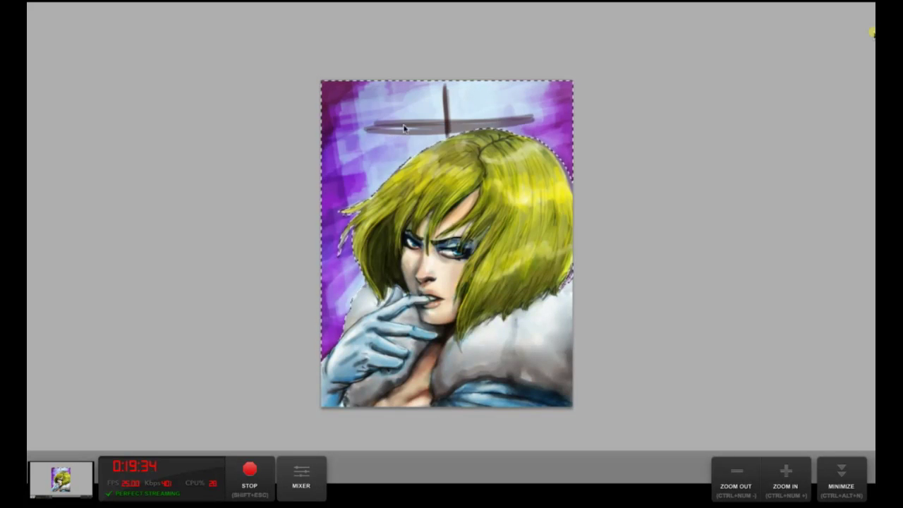
left_click_drag(536, 82, 538, 133)
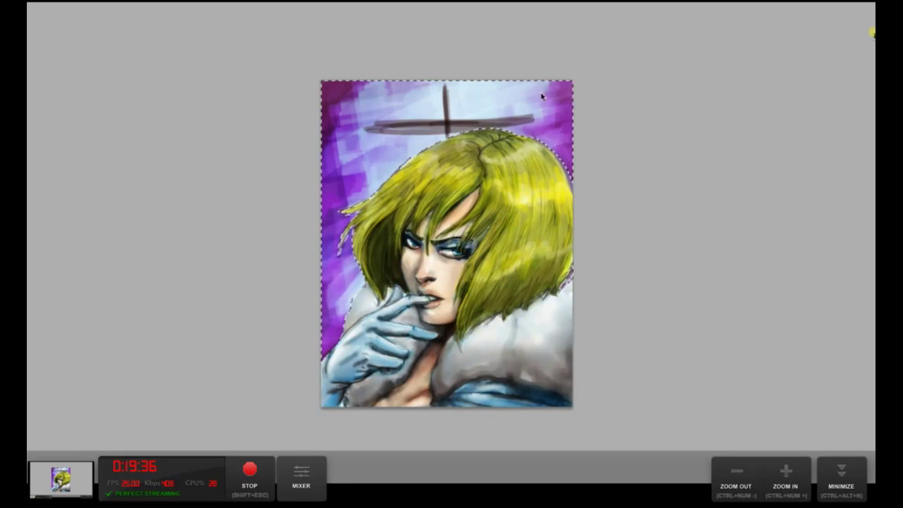
left_click_drag(362, 83, 373, 192)
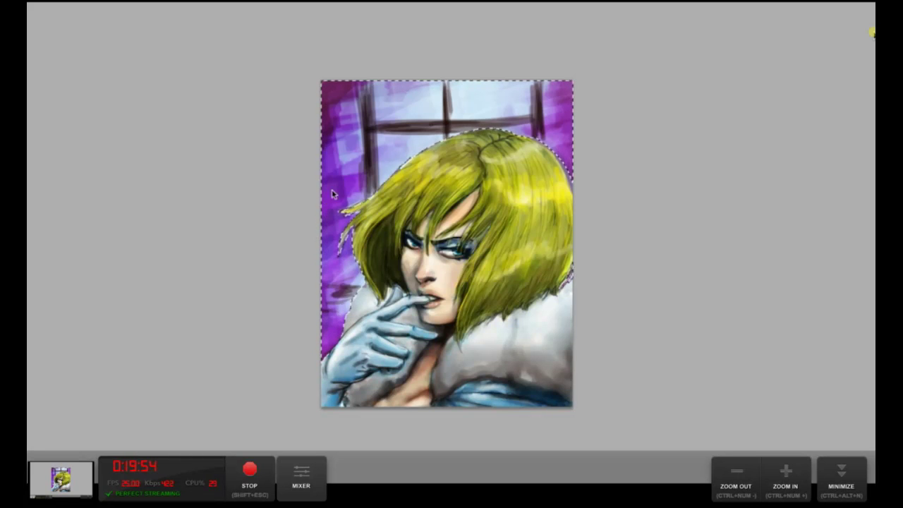
- Add thin dark branch lines on the purple background and a dark vertical band along the canvas's left edge
left_click_drag(332, 185, 357, 189)
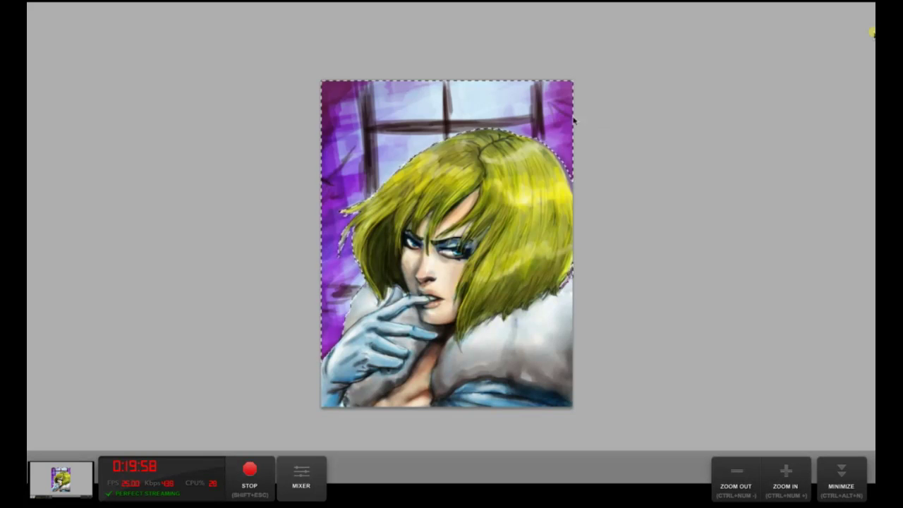
left_click_drag(329, 99, 330, 203)
left_click_drag(330, 280, 321, 270)
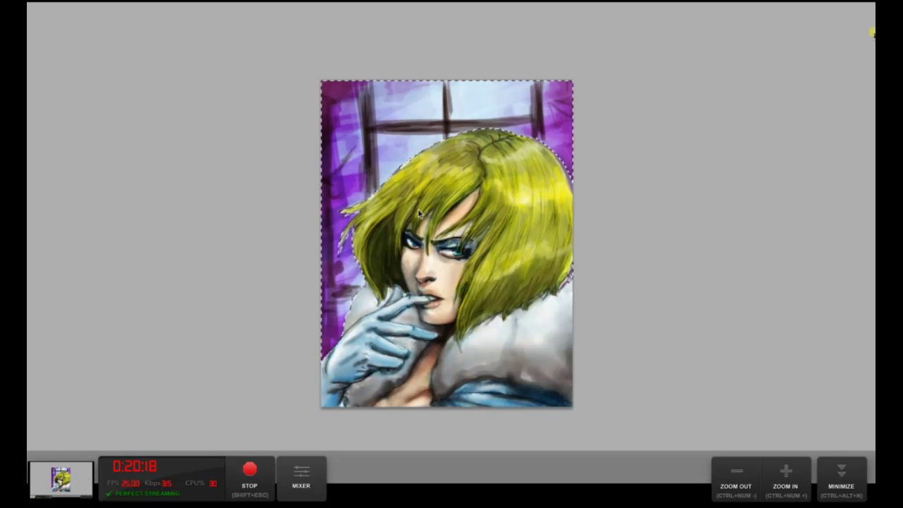
- Paint two round glowing lights on the purple area left of the window, then deselect the background
left_click(343, 142)
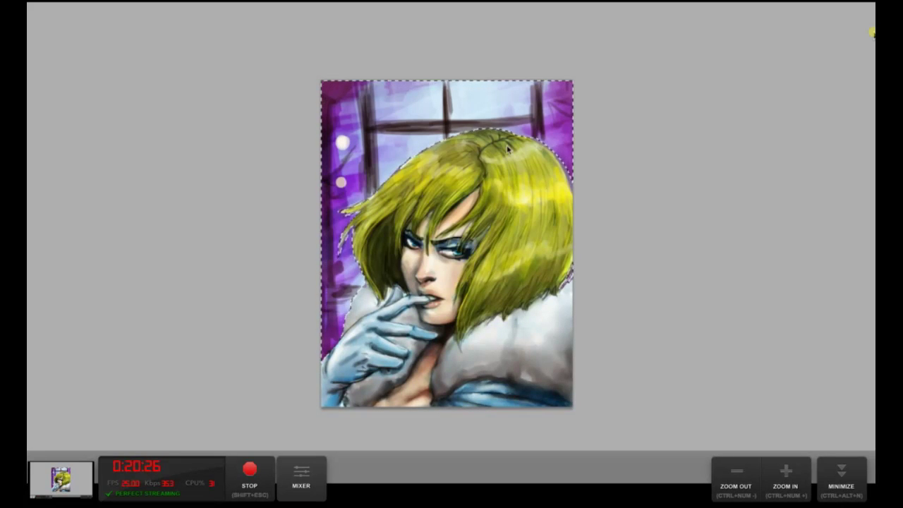
left_click(343, 183)
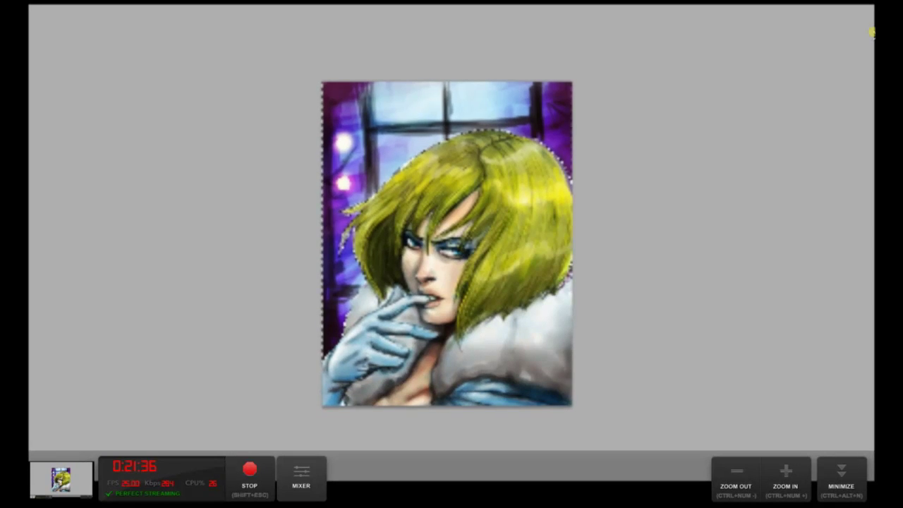
key("ctrl+d")
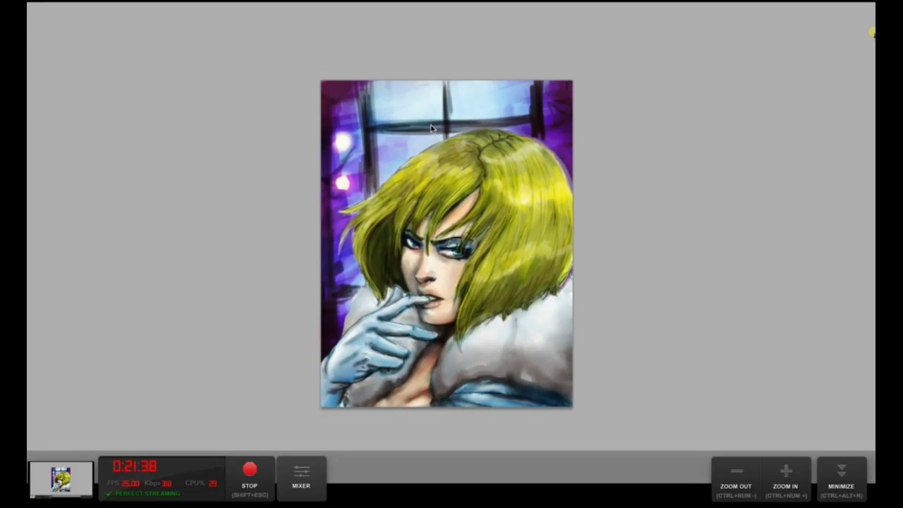
- Restore the background selection, blur the window and lights behind the figure, and clear the selection
key("ctrl+z")
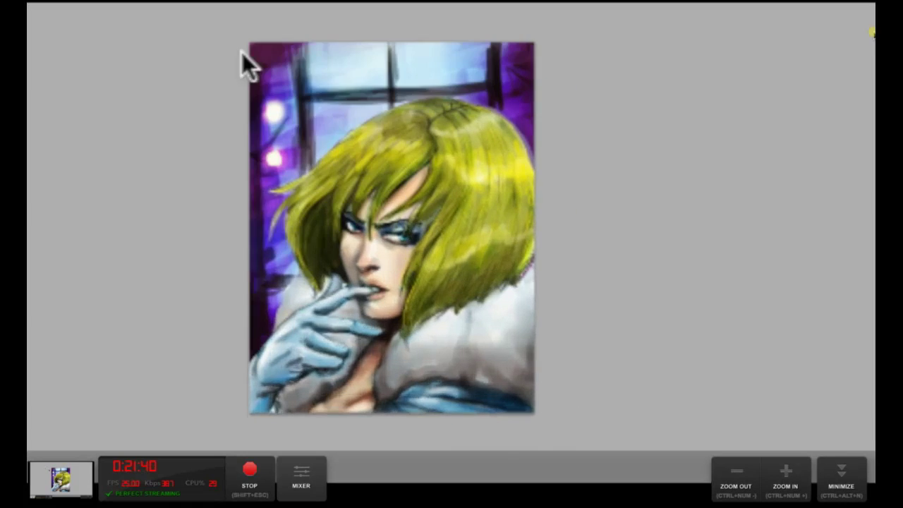
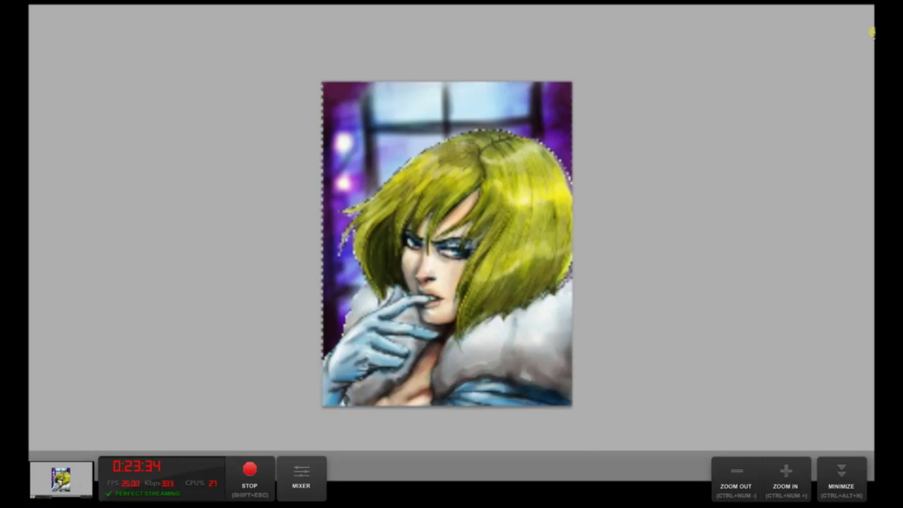
key("ctrl+d")
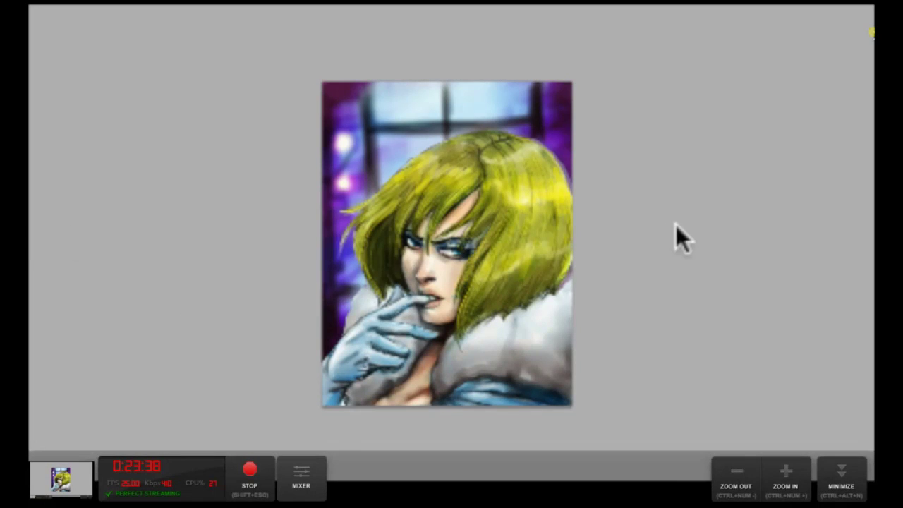
key("ctrl+shift+d")
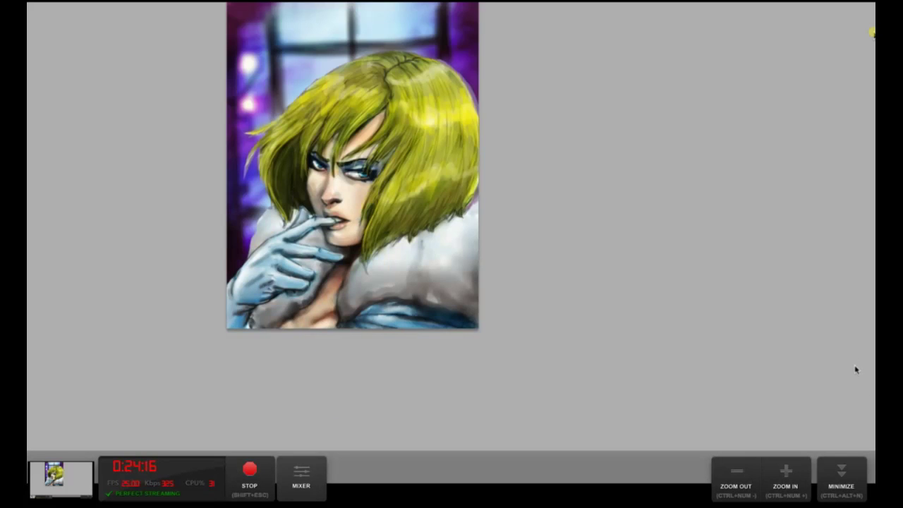
- Paint yellow and dark strands in the lower right hair and refine the shading around the crown parting
key("ctrl+plus")
key("ctrl+0")
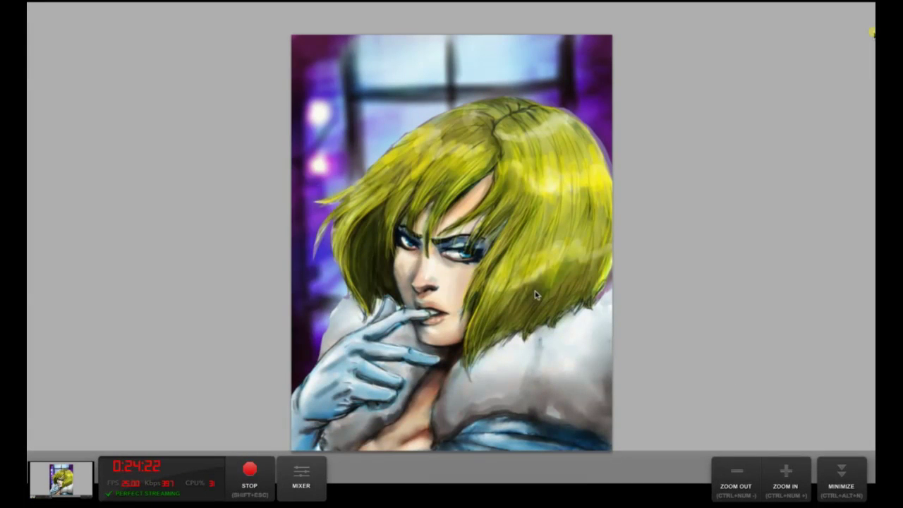
mouse_move(547, 280)
left_mouse_down()
mouse_move(515, 321)
mouse_move(529, 298)
mouse_move(586, 282)
left_mouse_up()
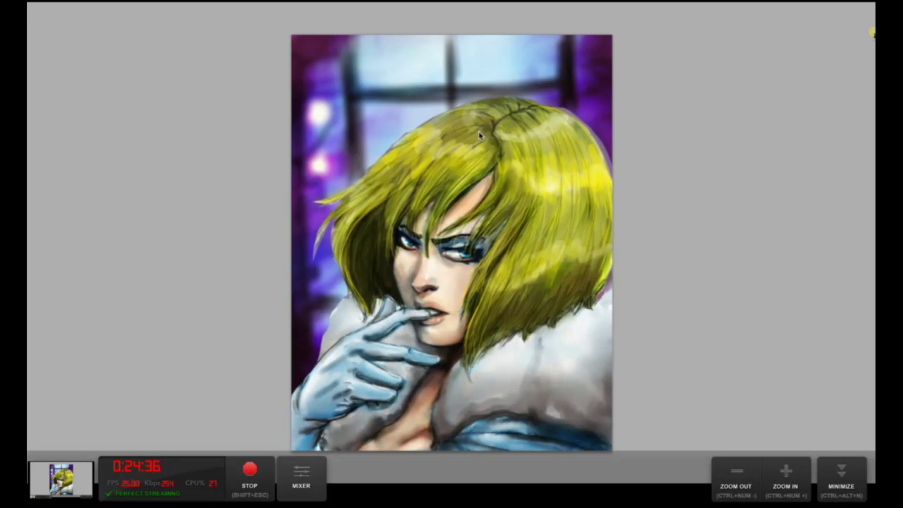
left_click_drag(505, 122, 530, 109)
left_click_drag(487, 127, 479, 117)
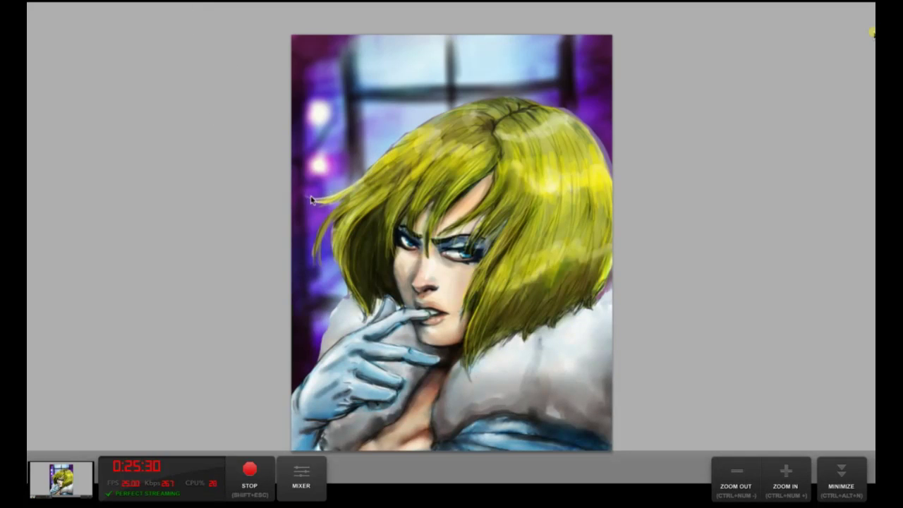
- Add fine loose strands at the hair's left tips and repaint the fur collar's upper edge with white highlights
mouse_move(313, 264)
left_mouse_down()
mouse_move(347, 208)
mouse_move(323, 247)
mouse_move(344, 214)
mouse_move(346, 277)
left_mouse_up()
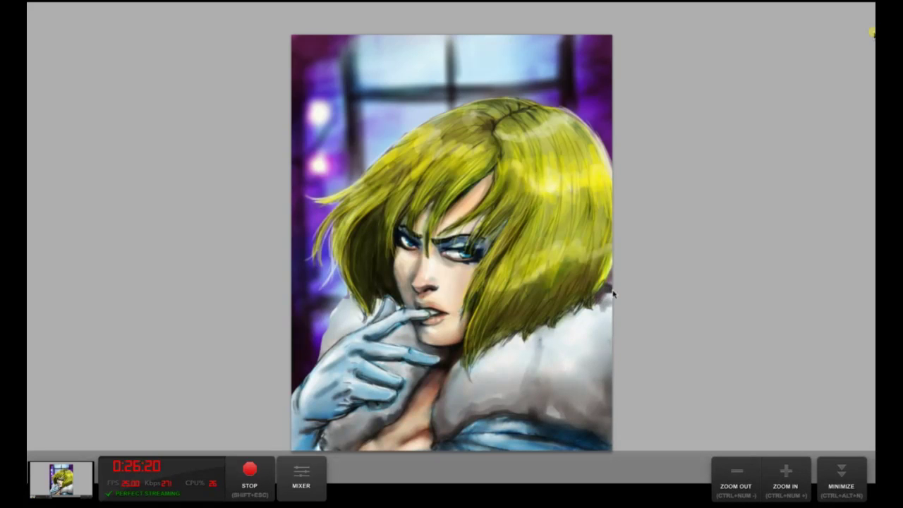
mouse_move(598, 303)
left_mouse_down()
mouse_move(541, 342)
mouse_move(527, 343)
mouse_move(536, 331)
mouse_move(512, 341)
mouse_move(469, 386)
mouse_move(463, 374)
mouse_move(472, 369)
mouse_move(459, 364)
mouse_move(467, 362)
left_mouse_up()
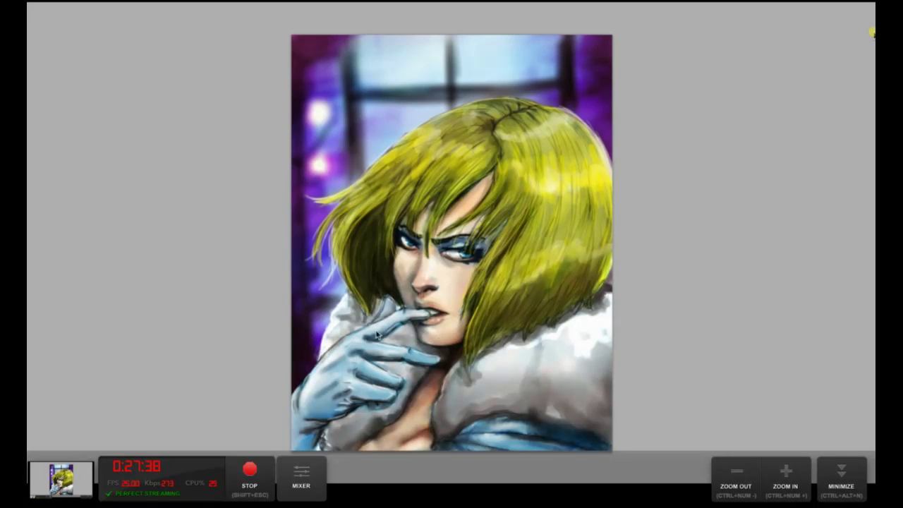
- Paint grey and white dabs over the fur collar and add thin light rim strands along the hair's crown and outer edges
mouse_move(543, 377)
left_mouse_down()
mouse_move(529, 346)
mouse_move(491, 359)
mouse_move(547, 372)
mouse_move(570, 391)
mouse_move(577, 372)
mouse_move(500, 414)
mouse_move(412, 418)
mouse_move(504, 405)
mouse_move(489, 390)
mouse_move(428, 418)
mouse_move(457, 395)
left_mouse_up()
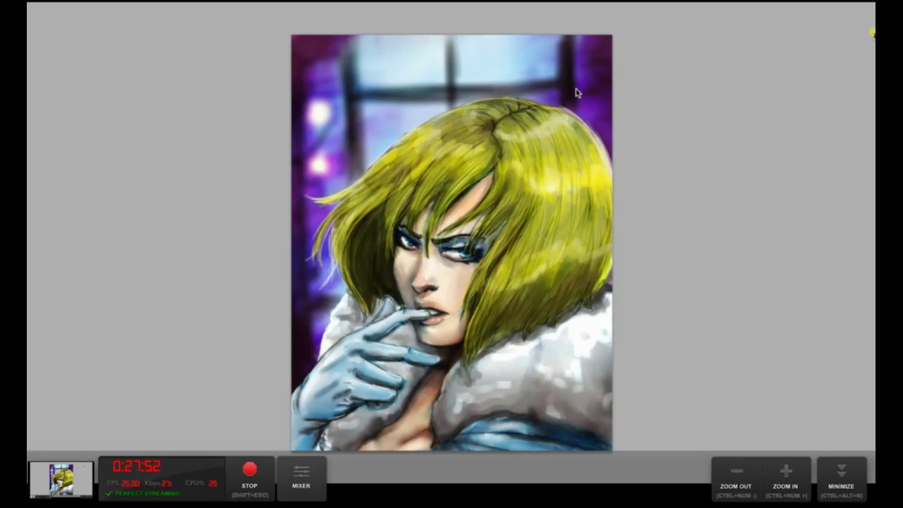
left_click_drag(505, 90, 539, 112)
key("ctrl+z")
mouse_move(619, 124)
left_mouse_down()
mouse_move(588, 125)
mouse_move(558, 111)
mouse_move(599, 142)
mouse_move(570, 116)
mouse_move(603, 151)
mouse_move(618, 196)
left_mouse_up()
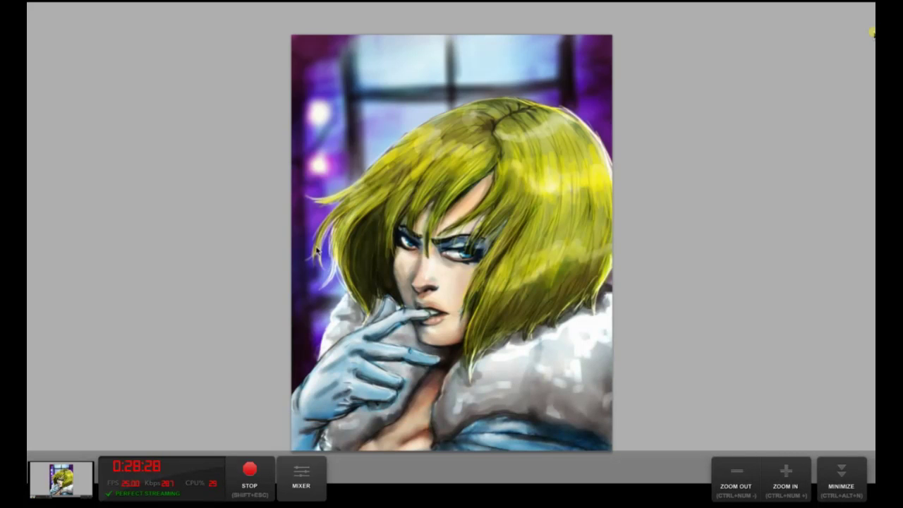
mouse_move(365, 181)
left_mouse_down()
mouse_move(454, 118)
mouse_move(406, 136)
mouse_move(473, 109)
mouse_move(454, 113)
mouse_move(525, 102)
mouse_move(495, 108)
mouse_move(515, 104)
mouse_move(506, 99)
mouse_move(563, 108)
mouse_move(592, 135)
left_mouse_up()
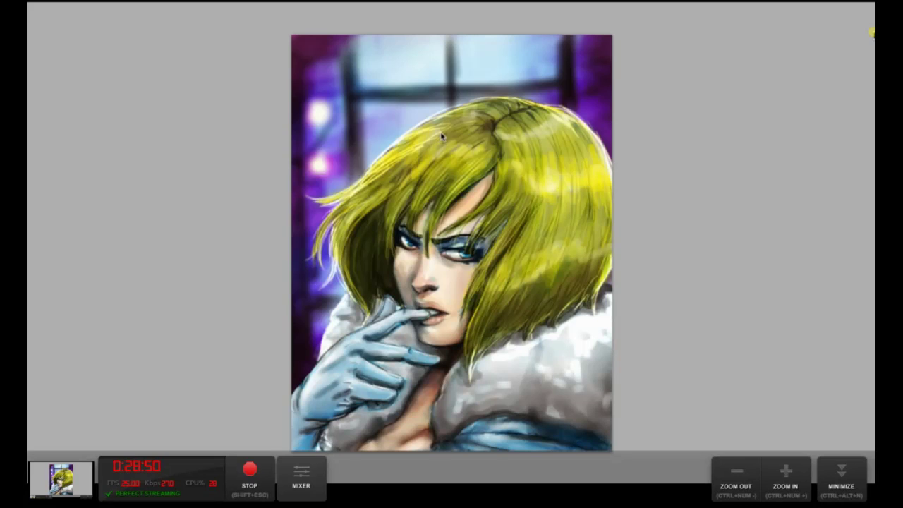
- Draw fine pale flyaway strands extending from the hair's upper left contour across the window and purple background
mouse_move(402, 137)
left_mouse_down()
mouse_move(364, 139)
mouse_move(438, 113)
mouse_move(363, 139)
mouse_move(405, 139)
mouse_move(332, 184)
left_mouse_up()
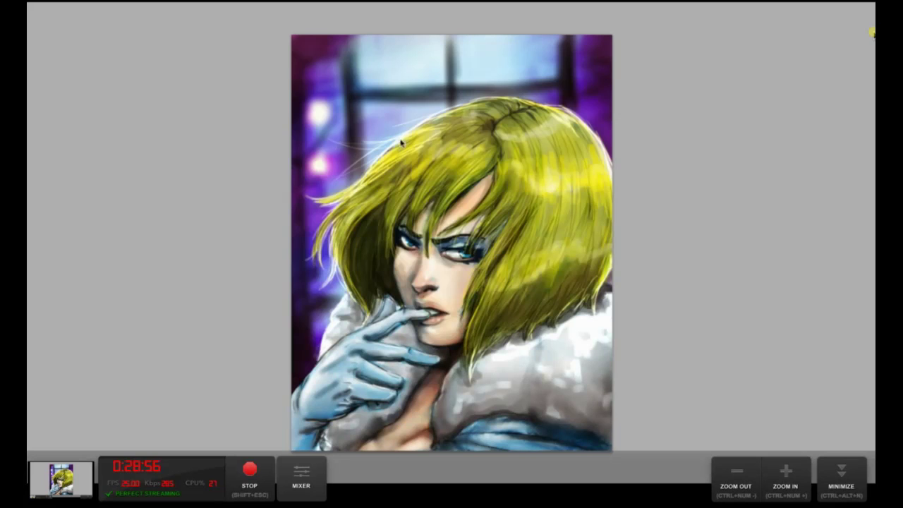
left_click_drag(336, 194, 296, 194)
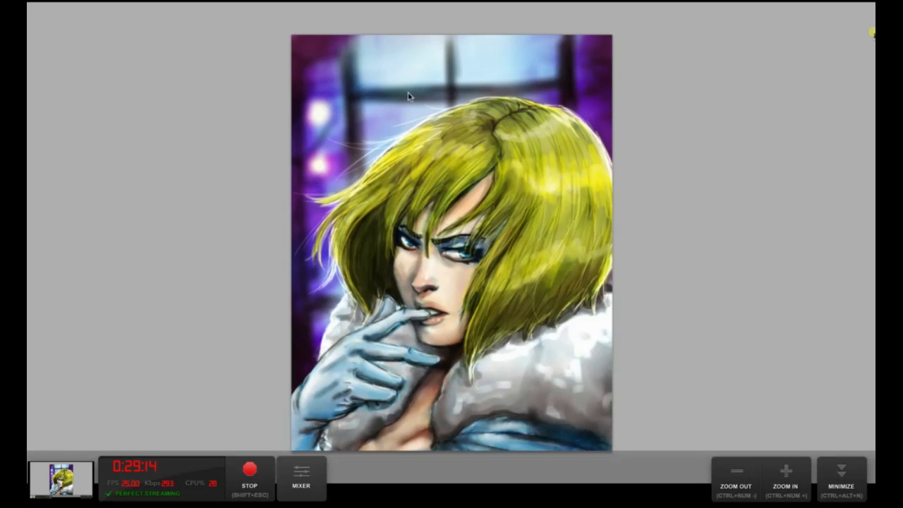
left_click_drag(439, 106, 399, 86)
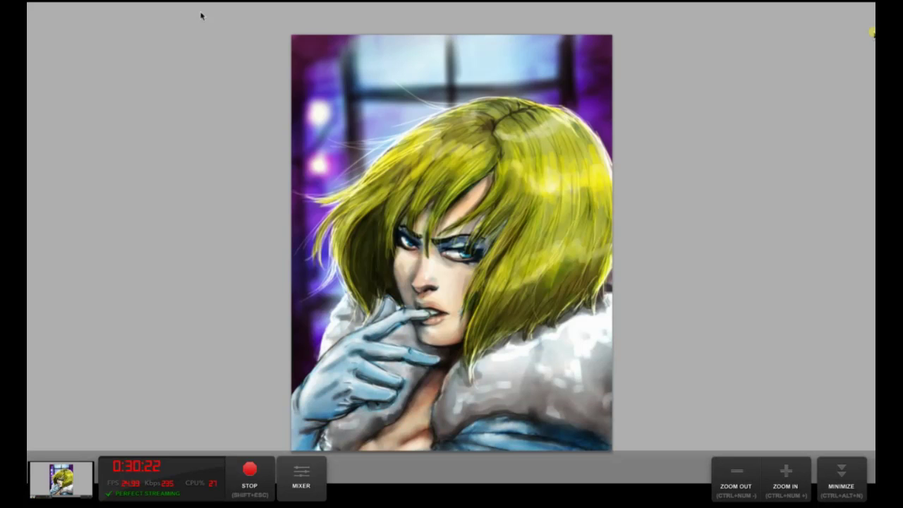
- Flip the canvas horizontally and paint skin tones over the bluish marks above the upper lip and beside the nostril
key("h")
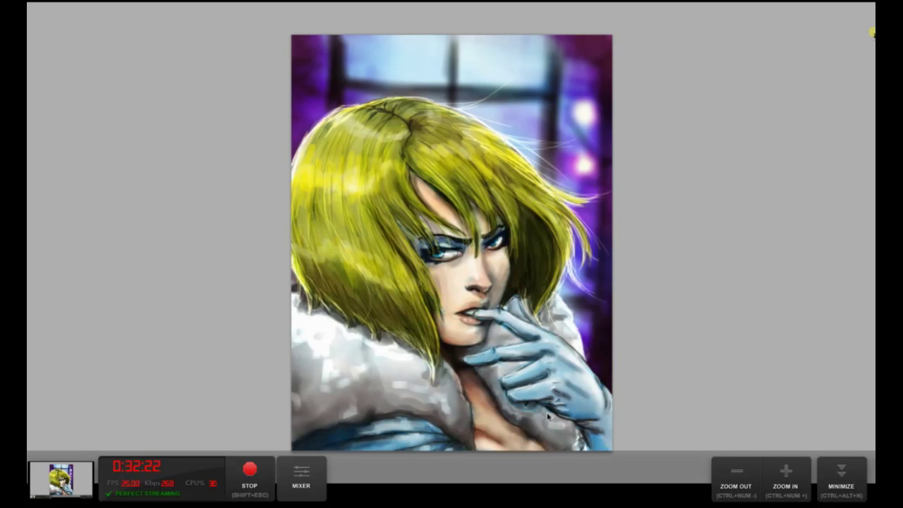
key("ctrl+plus")
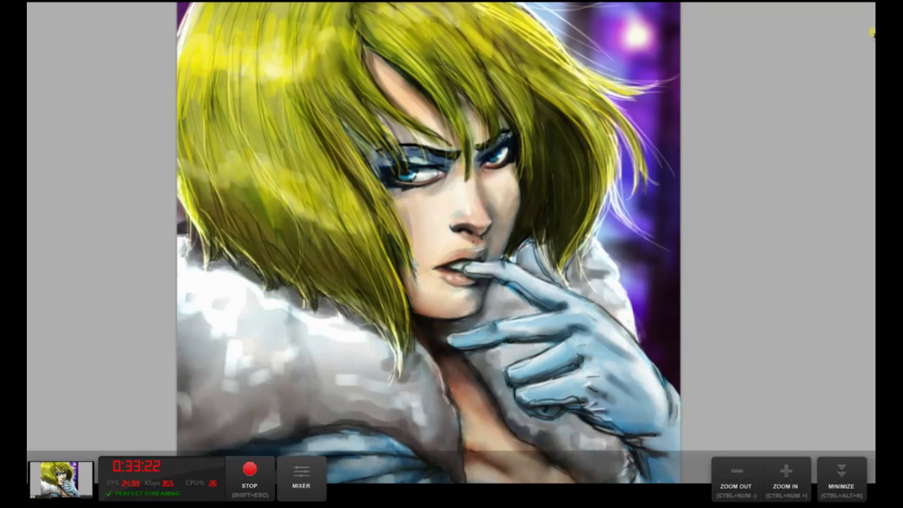
scroll(805, 384, "down", 2)
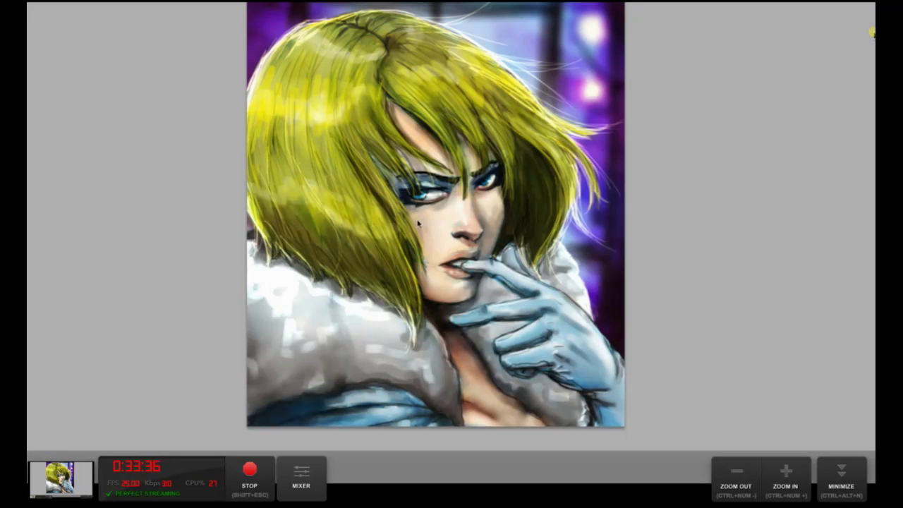
key("ctrl+plus")
key("ctrl+plus")
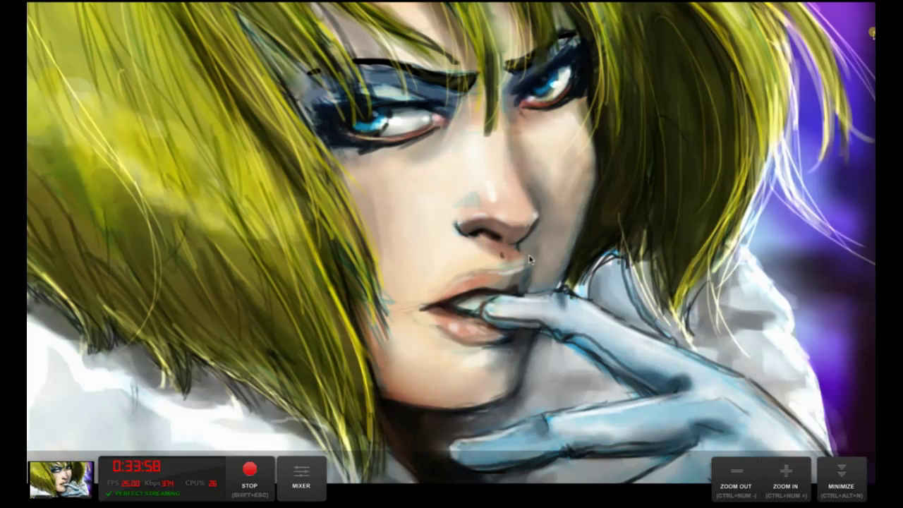
mouse_move(504, 268)
left_mouse_down()
mouse_move(449, 278)
mouse_move(443, 266)
left_mouse_up()
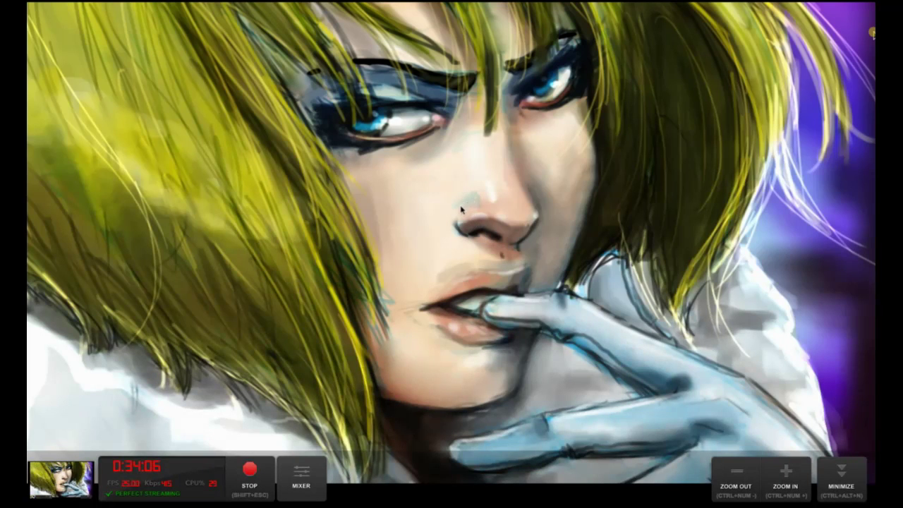
left_click_drag(465, 206, 480, 192)
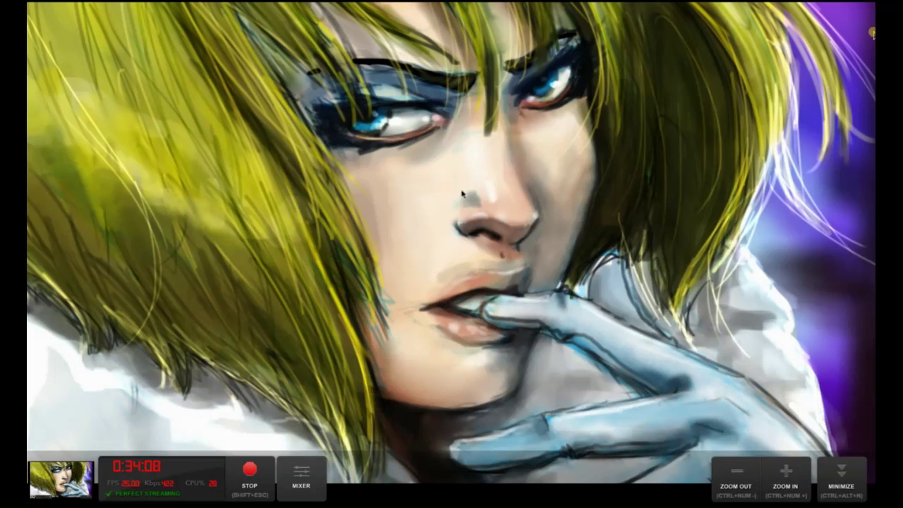